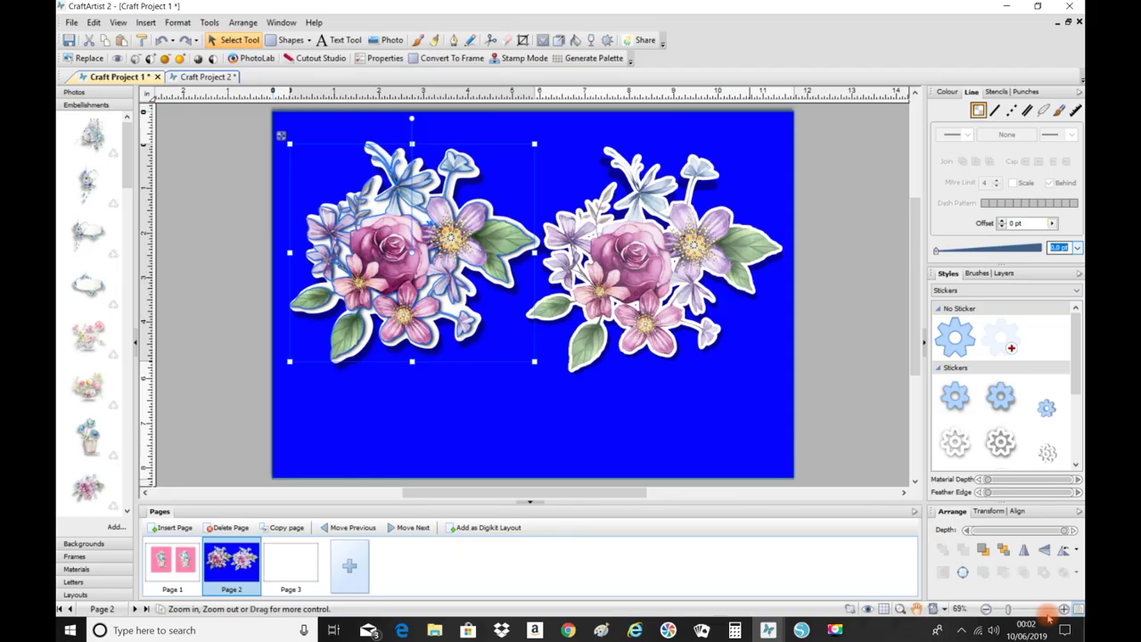
# Settle the left flower picture in place, then add the flower-bucket embellishment to Page 3
pyautogui.moveTo(371, 266); pyautogui.dragTo(403, 277)
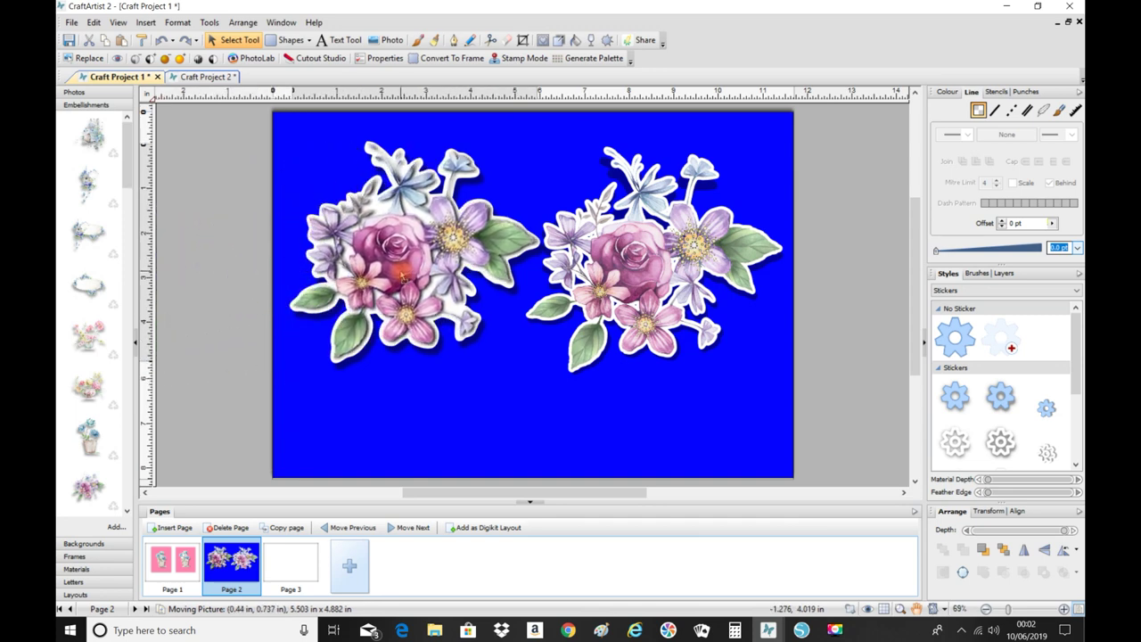
pyautogui.moveTo(402, 277); pyautogui.dragTo(404, 277)
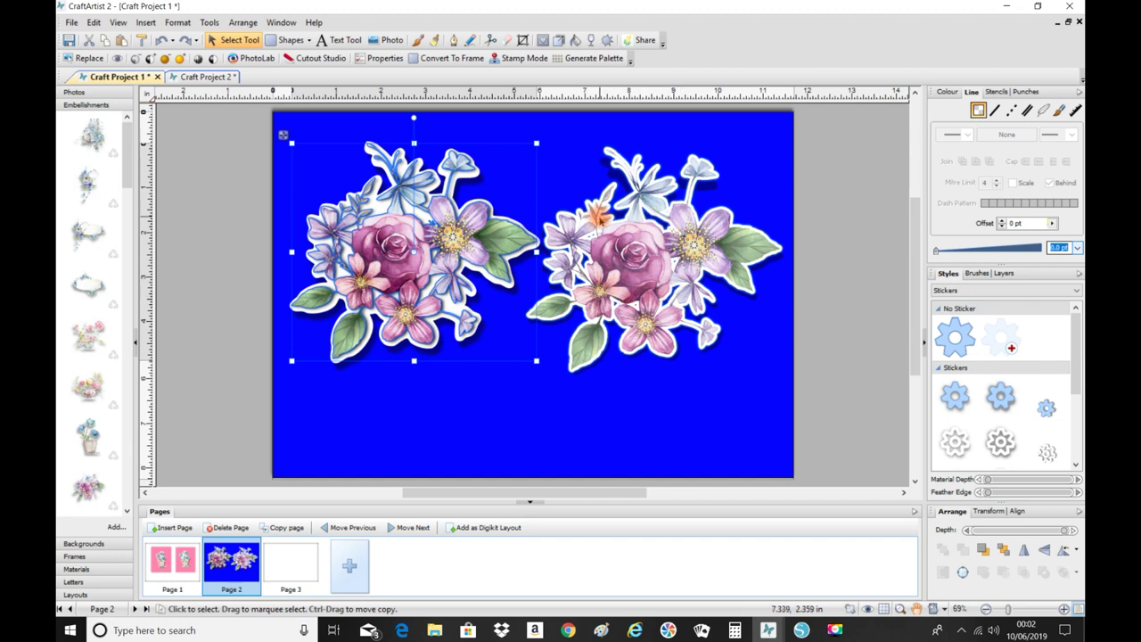
pyautogui.click(293, 572)
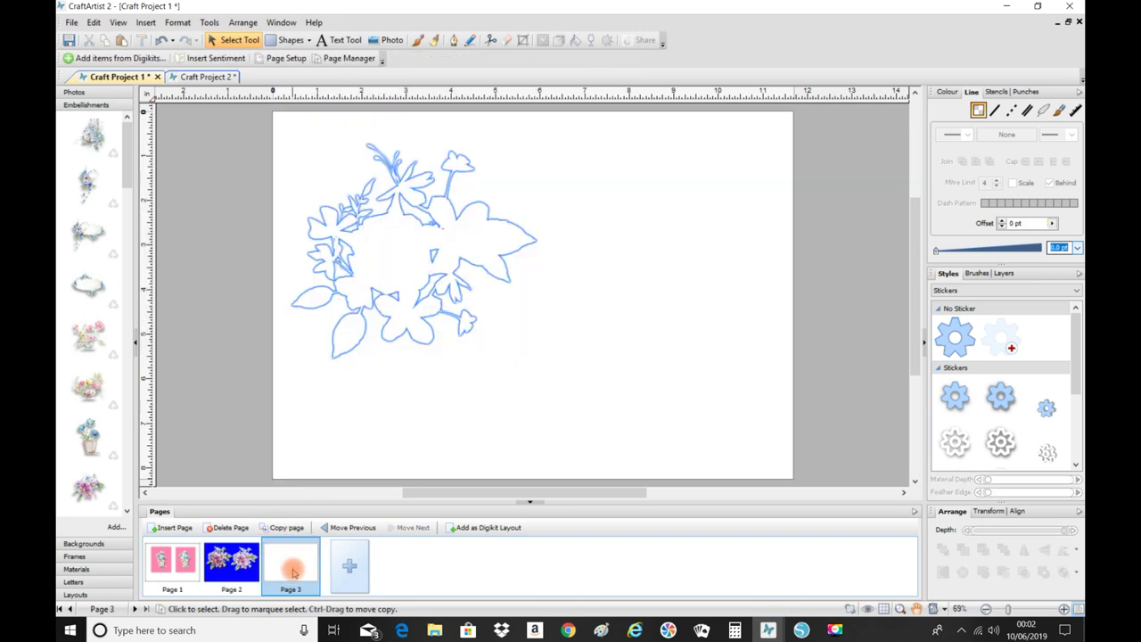
pyautogui.click(526, 506)
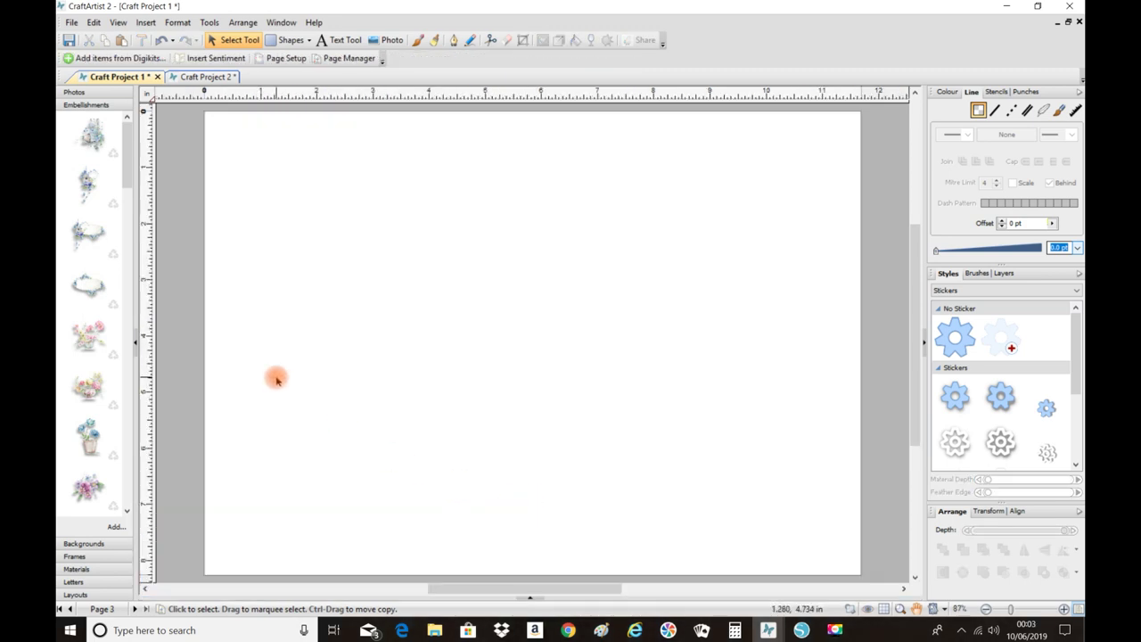
pyautogui.moveTo(89, 337); pyautogui.dragTo(519, 298)
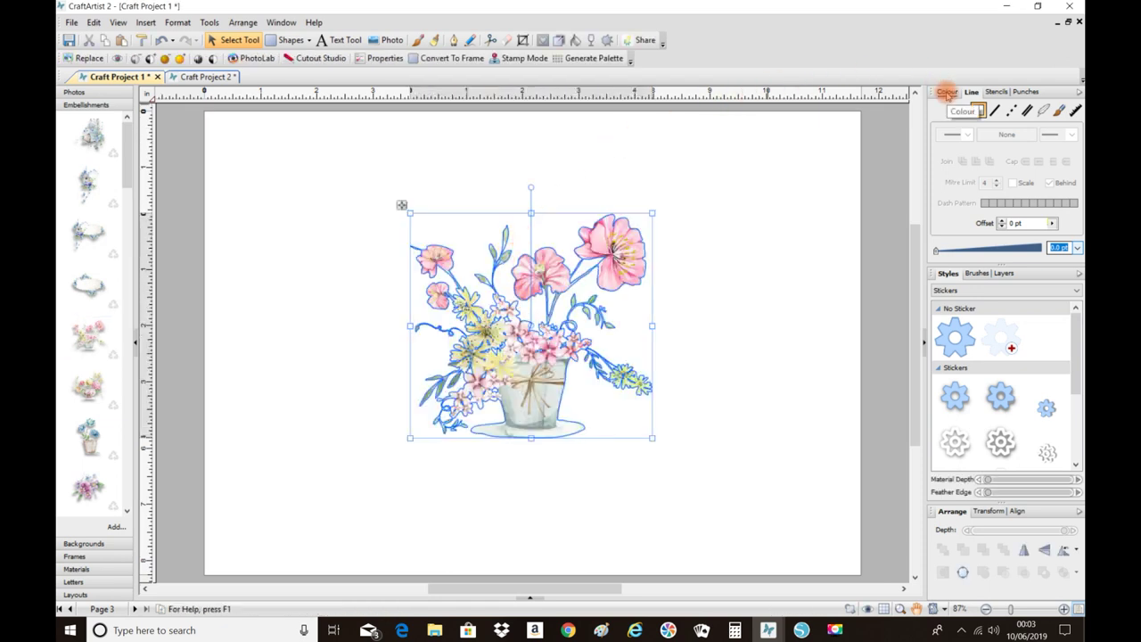
pyautogui.click(947, 92)
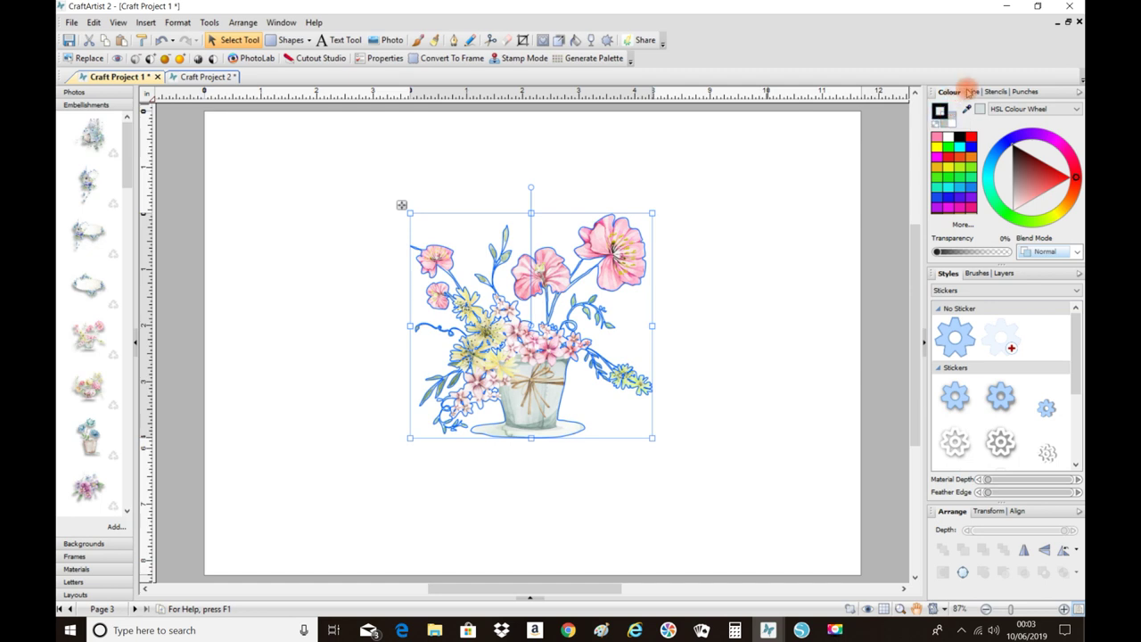
# Set the flower-pot bouquet's outline to 1.0 pt width with a 7.5 pt offset
pyautogui.click(972, 93)
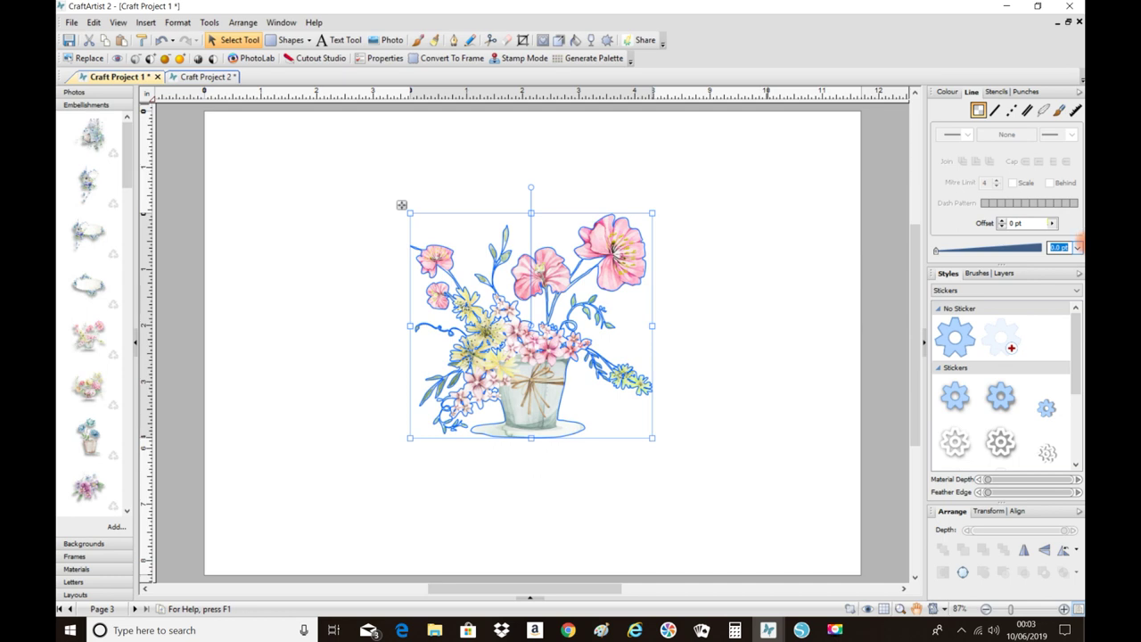
pyautogui.click(1076, 249)
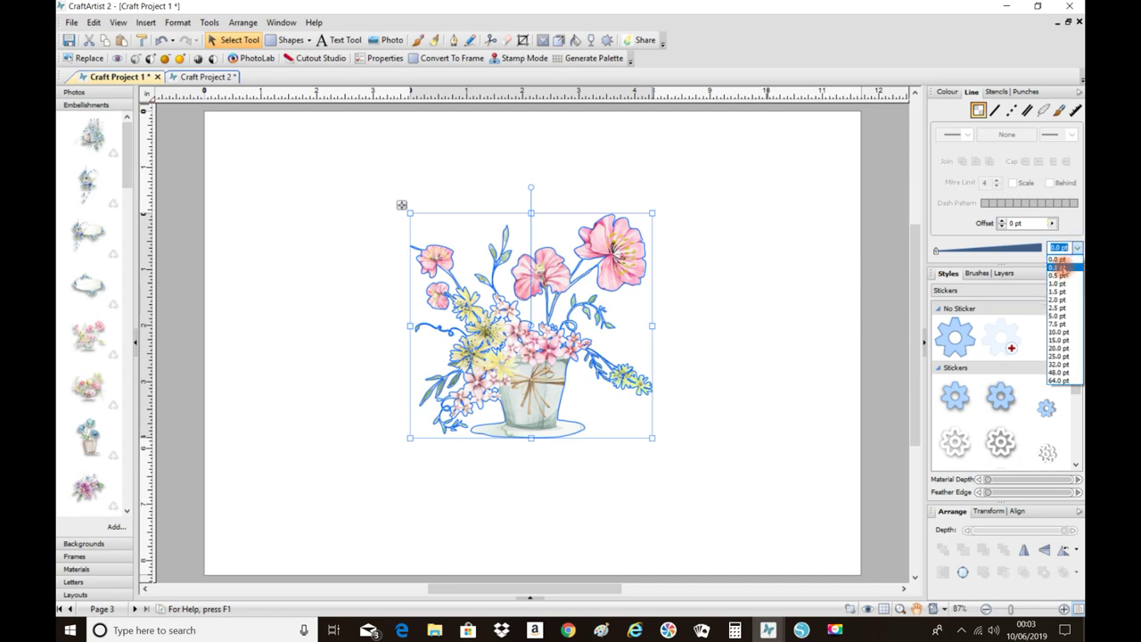
pyautogui.click(1059, 284)
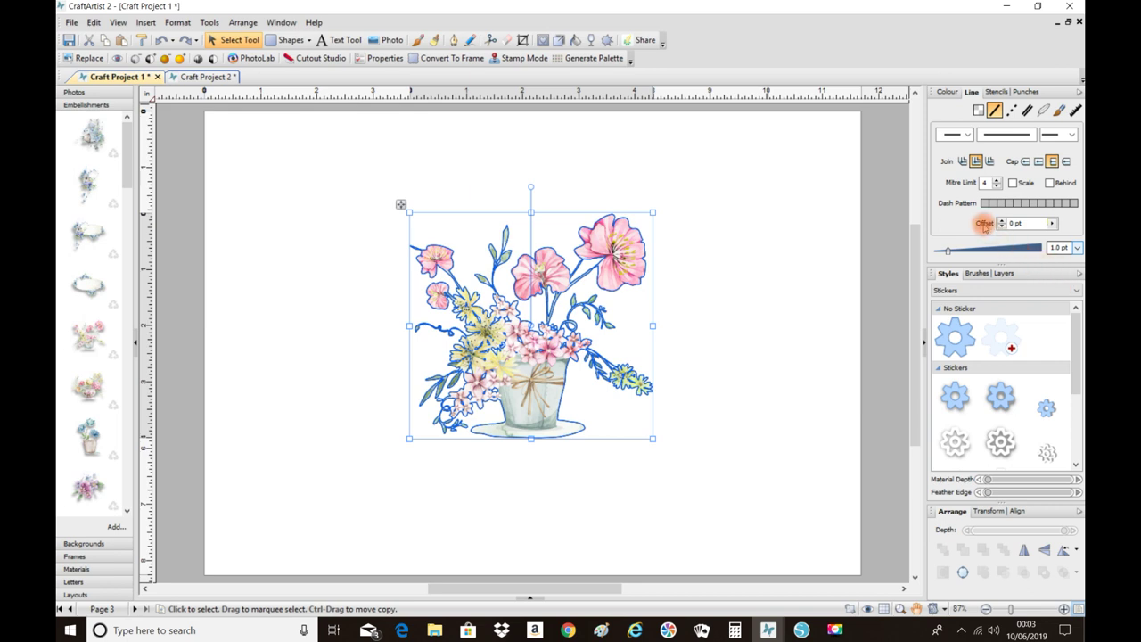
pyautogui.click(1052, 225)
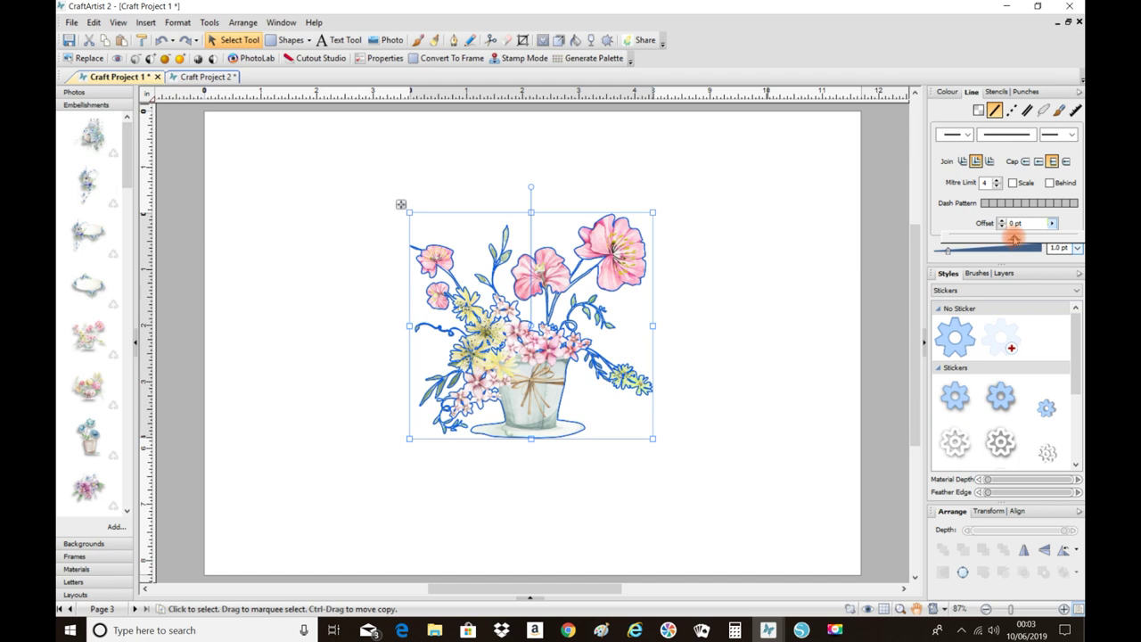
pyautogui.moveTo(1016, 241); pyautogui.dragTo(1034, 239)
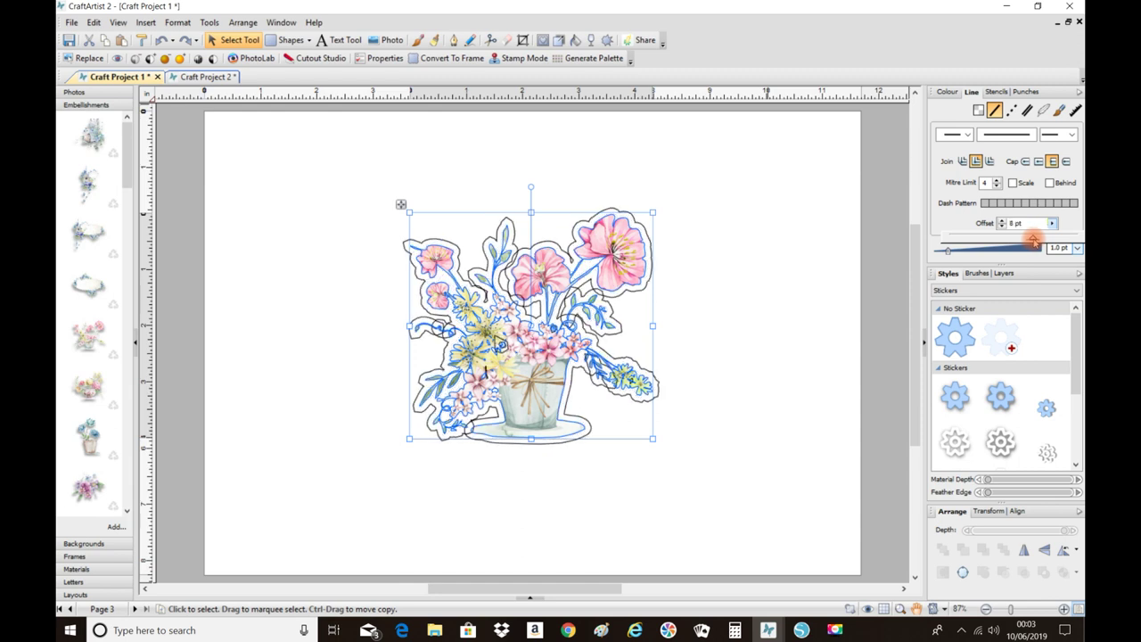
pyautogui.moveTo(1032, 239); pyautogui.dragTo(1027, 240)
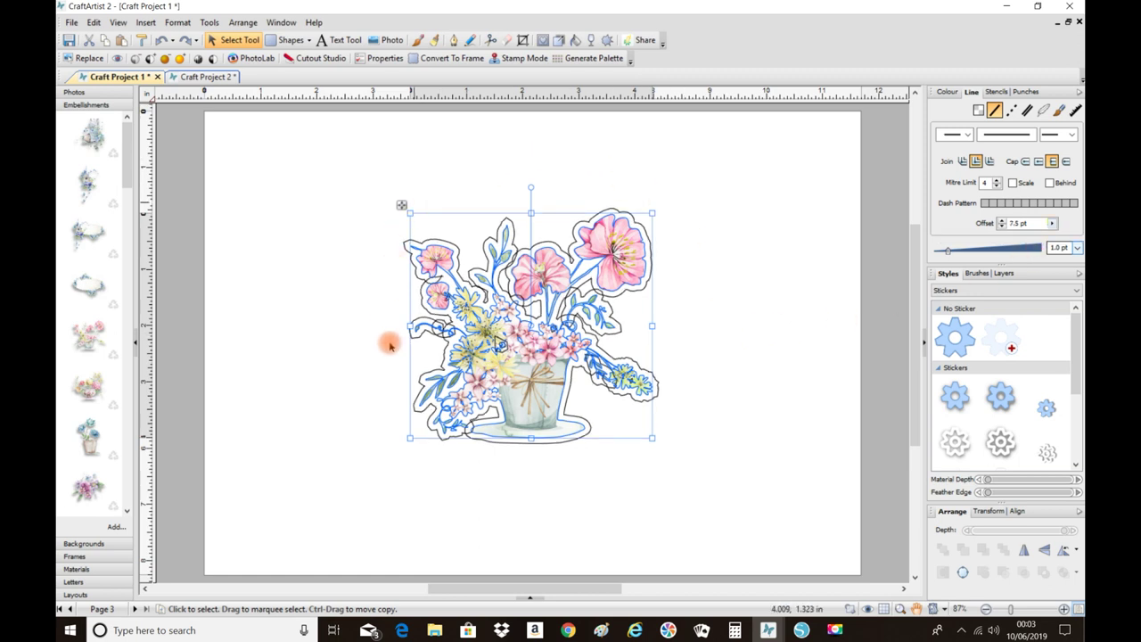
pyautogui.click(208, 24)
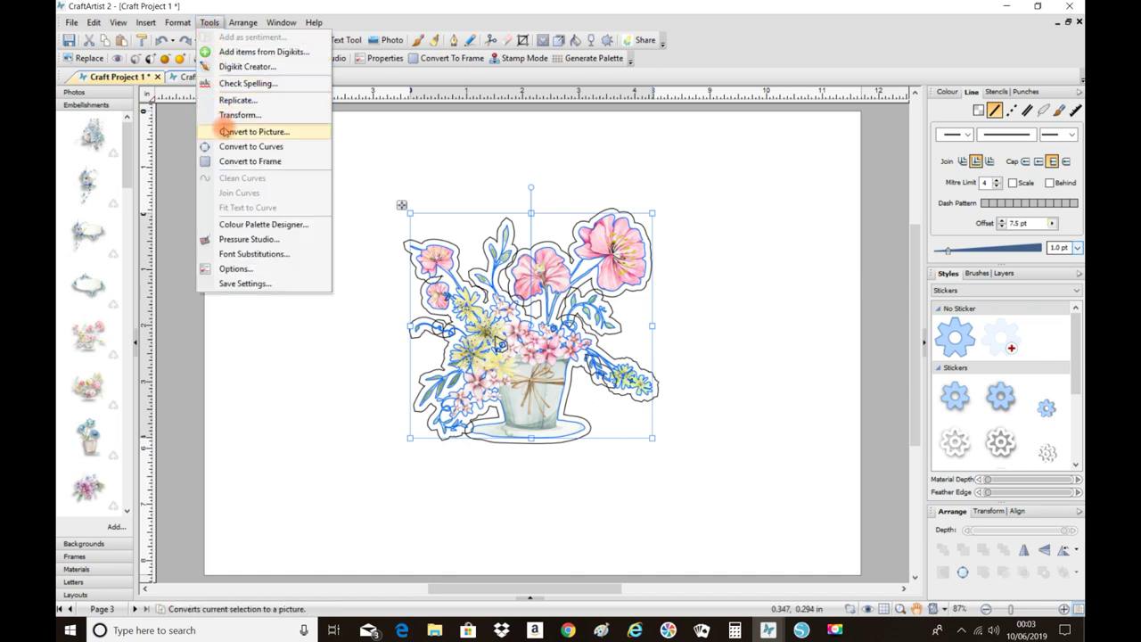
# Convert the outlined flower bucket into a picture and reselect it
pyautogui.click(224, 131)
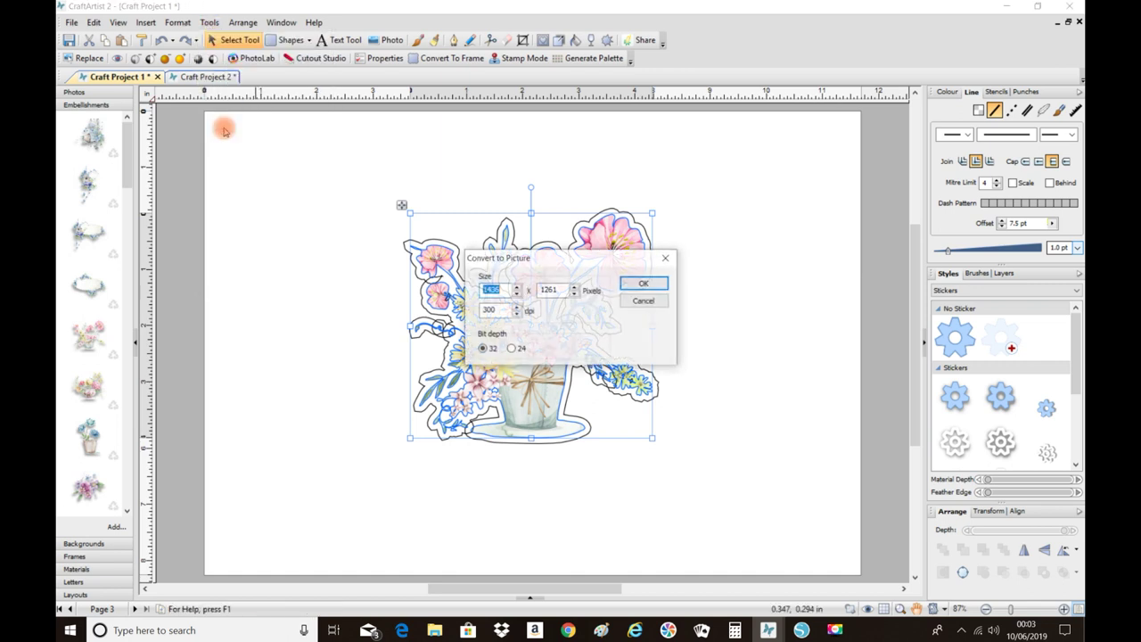
pyautogui.click(640, 283)
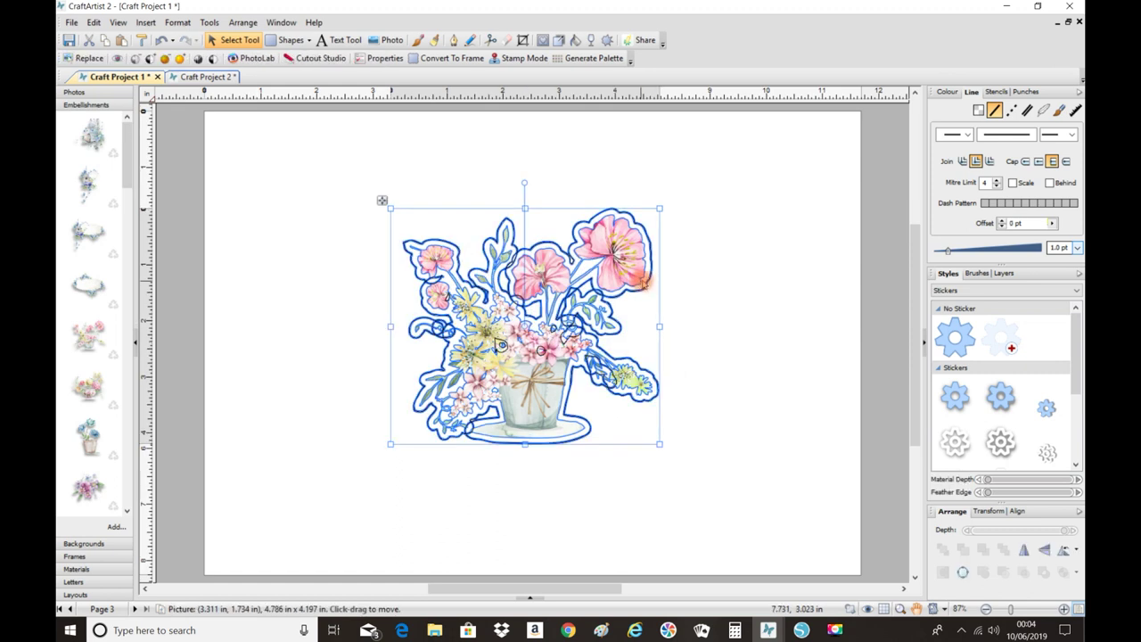
pyautogui.click(702, 284)
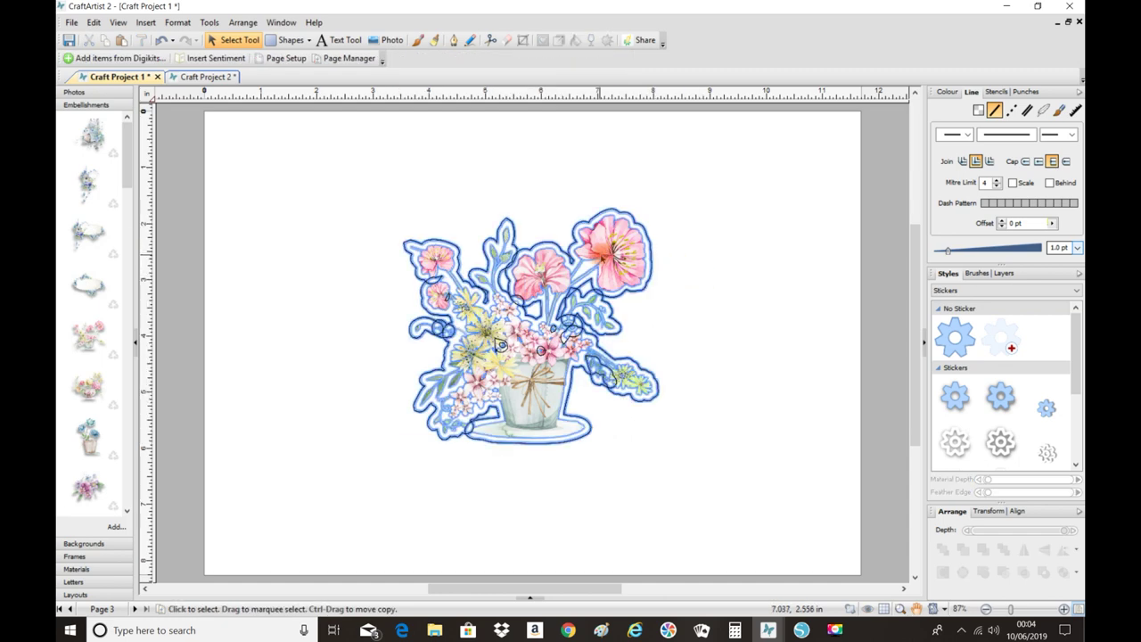
pyautogui.click(499, 343)
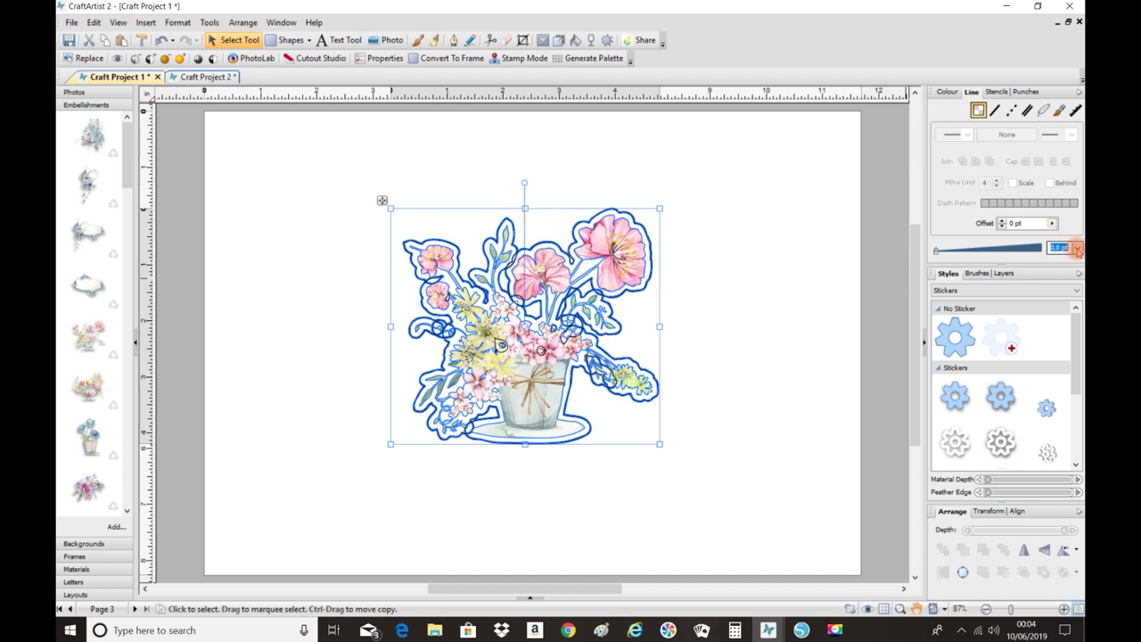
# Give the picture a 1.0 pt line and detach that outline as a separate line item
pyautogui.click(1077, 249)
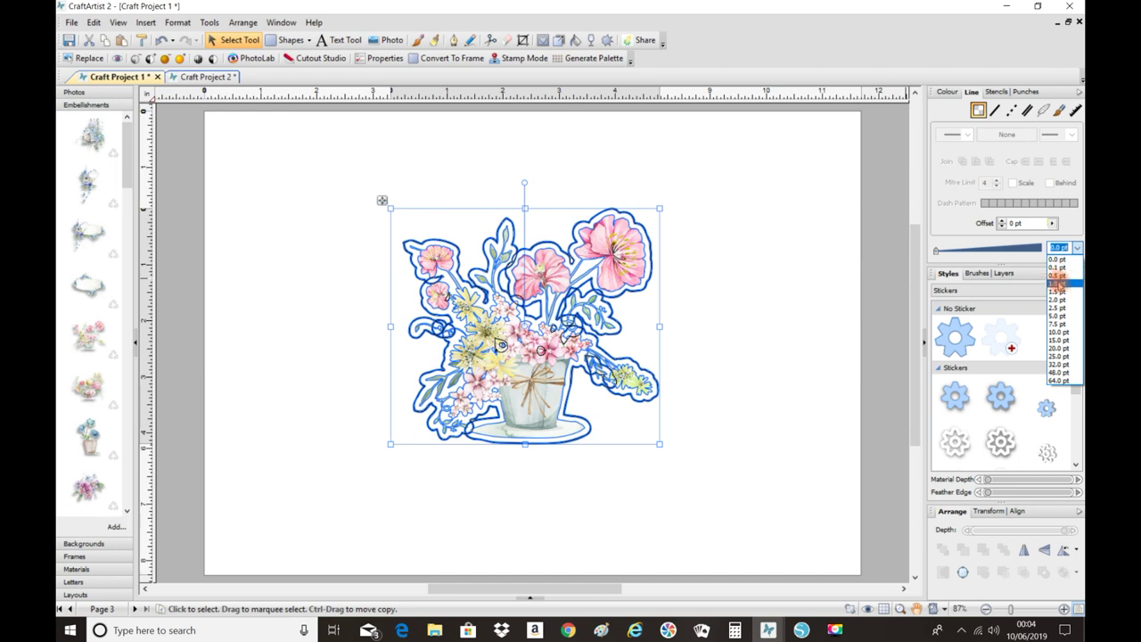
pyautogui.click(1057, 284)
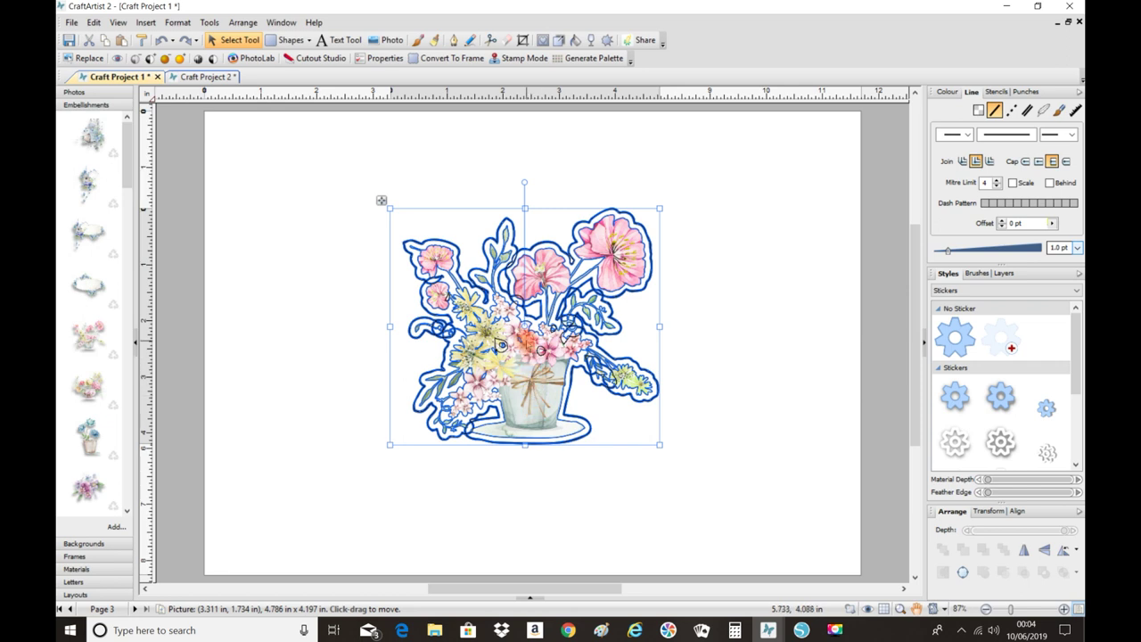
pyautogui.rightClick(499, 343)
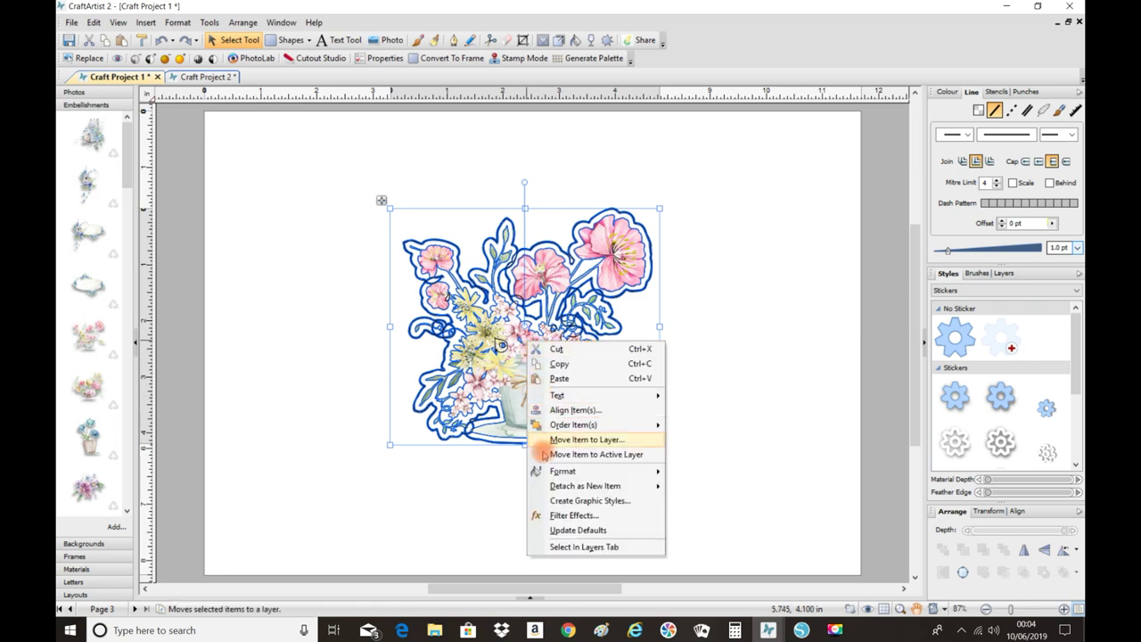
pyautogui.moveTo(552, 486)
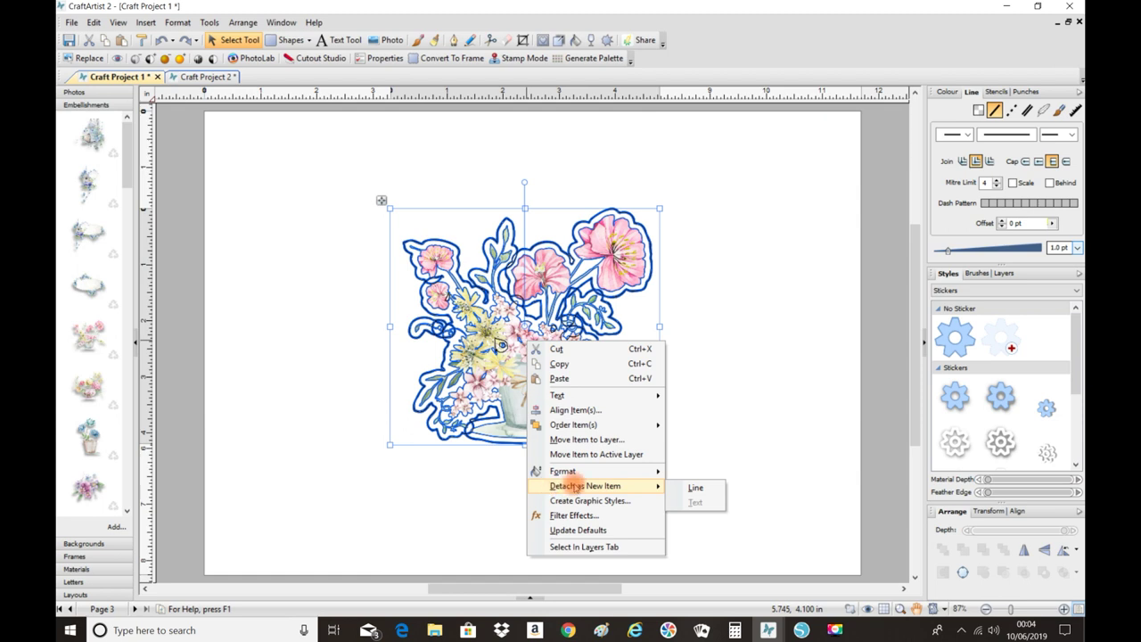
pyautogui.click(695, 488)
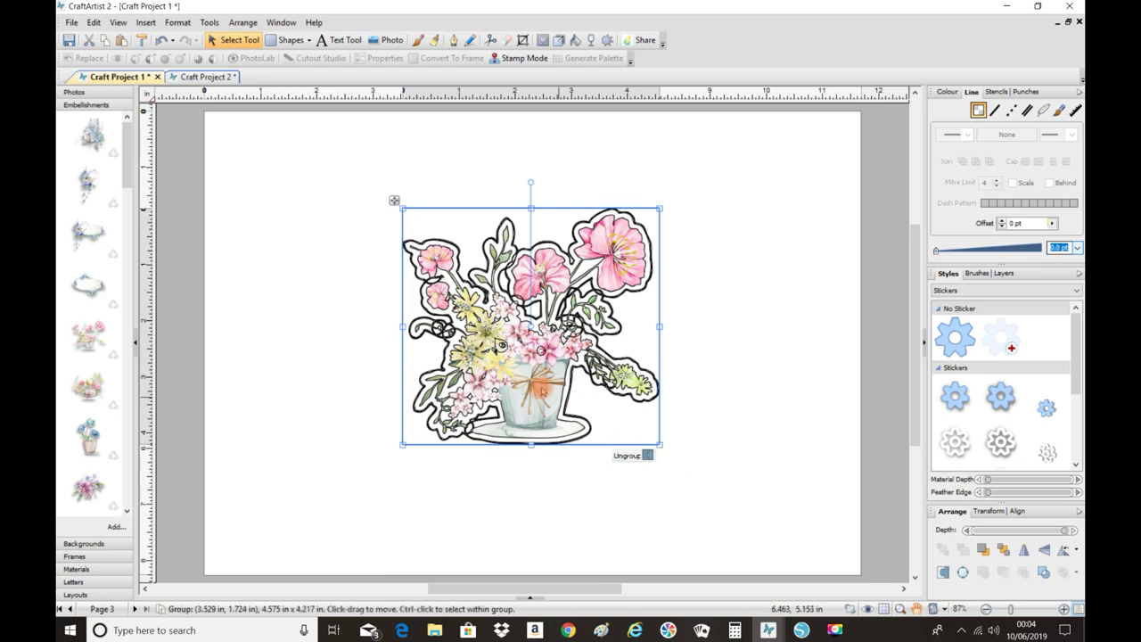
# Pull the outline shape aside and delete the coloured flower picture
pyautogui.moveTo(541, 385); pyautogui.dragTo(717, 349)
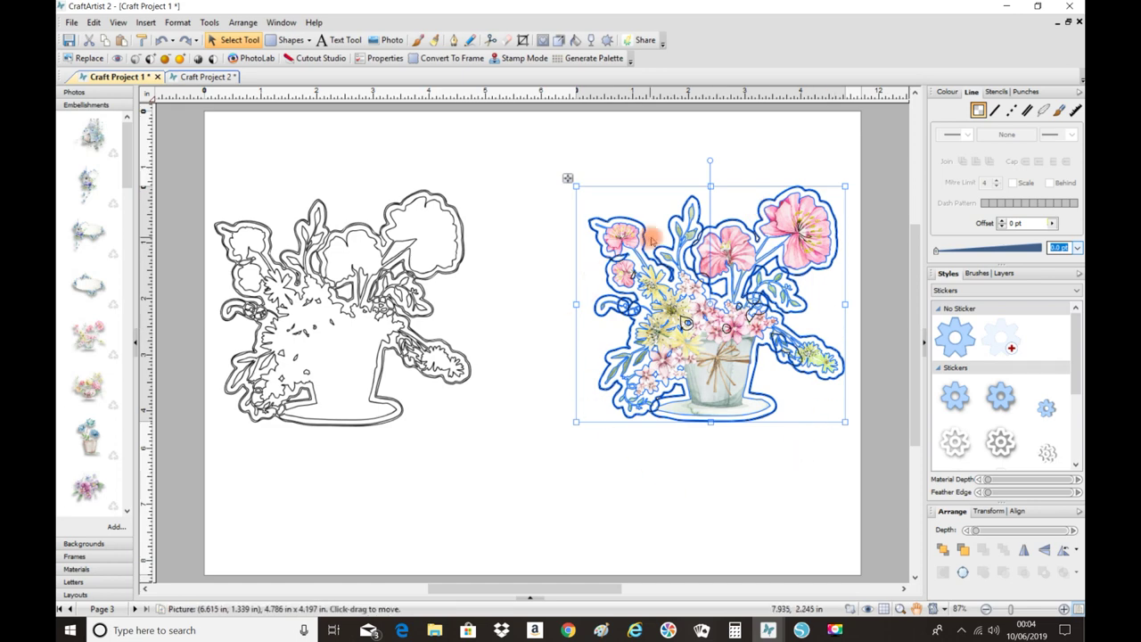
pyautogui.press('Delete')
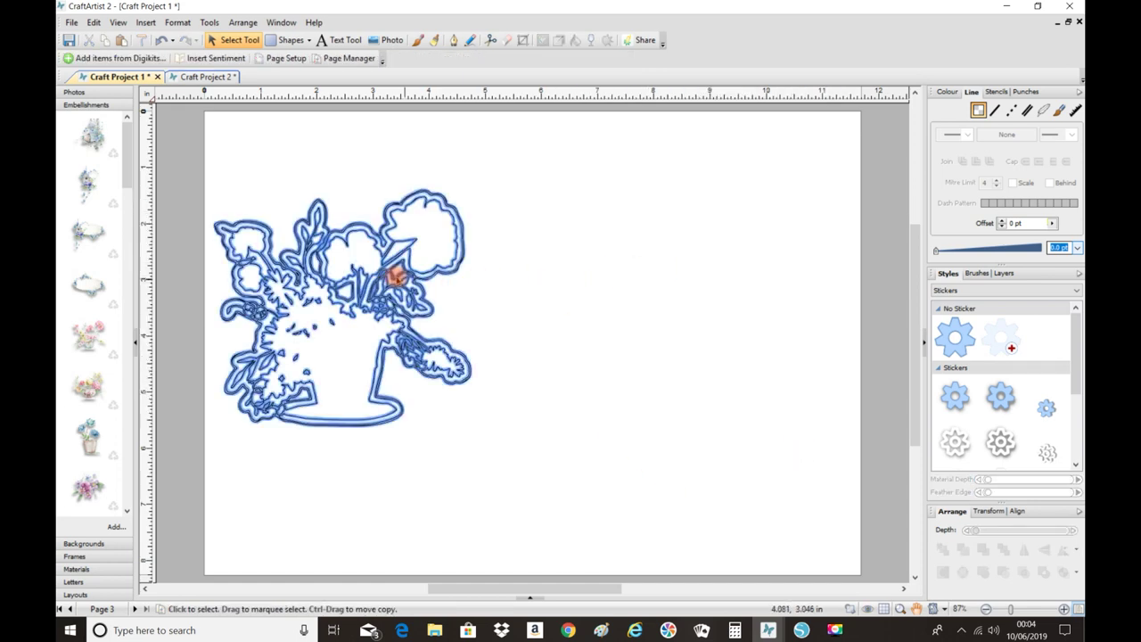
pyautogui.moveTo(392, 276); pyautogui.dragTo(596, 273)
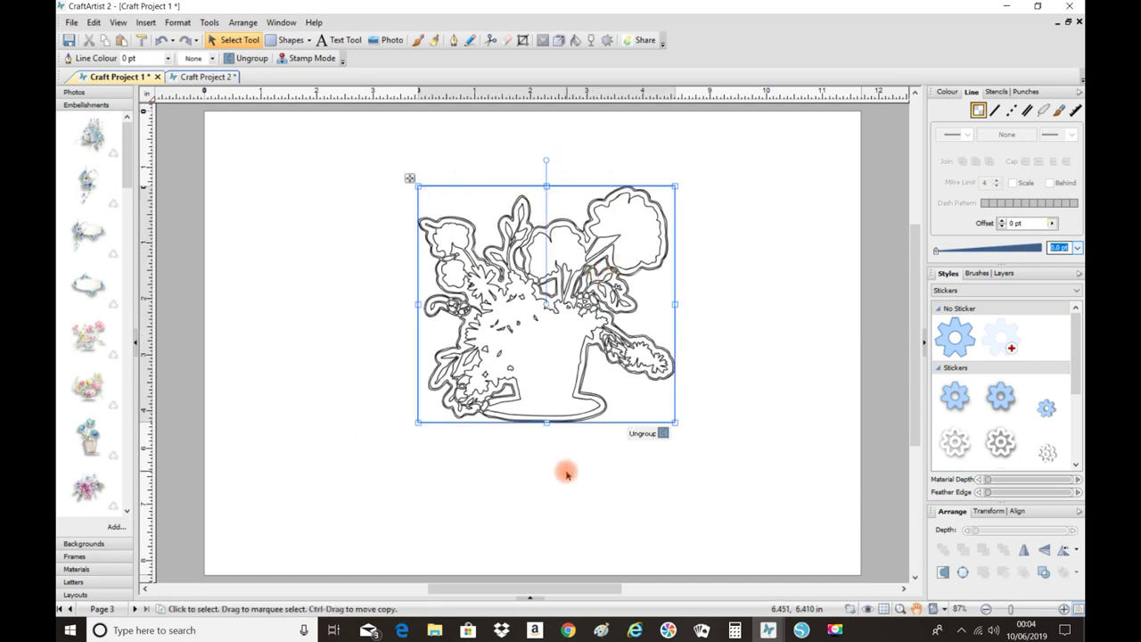
# Ungroup the outline, delete the vase's bottom curve, and set the outer curve aside
pyautogui.click(664, 434)
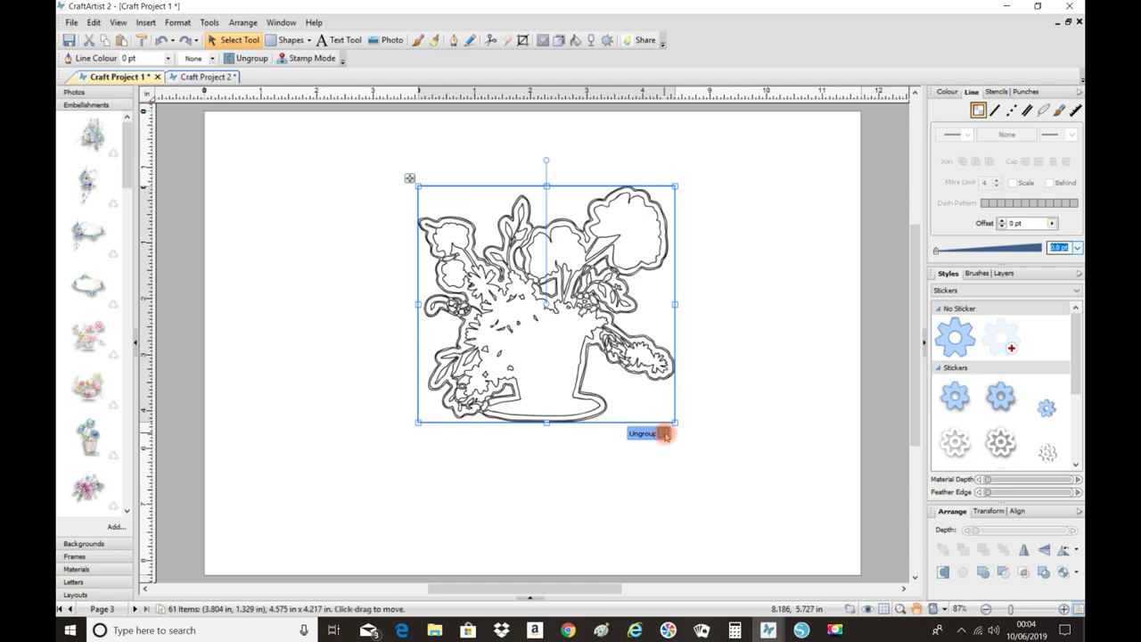
pyautogui.click(589, 445)
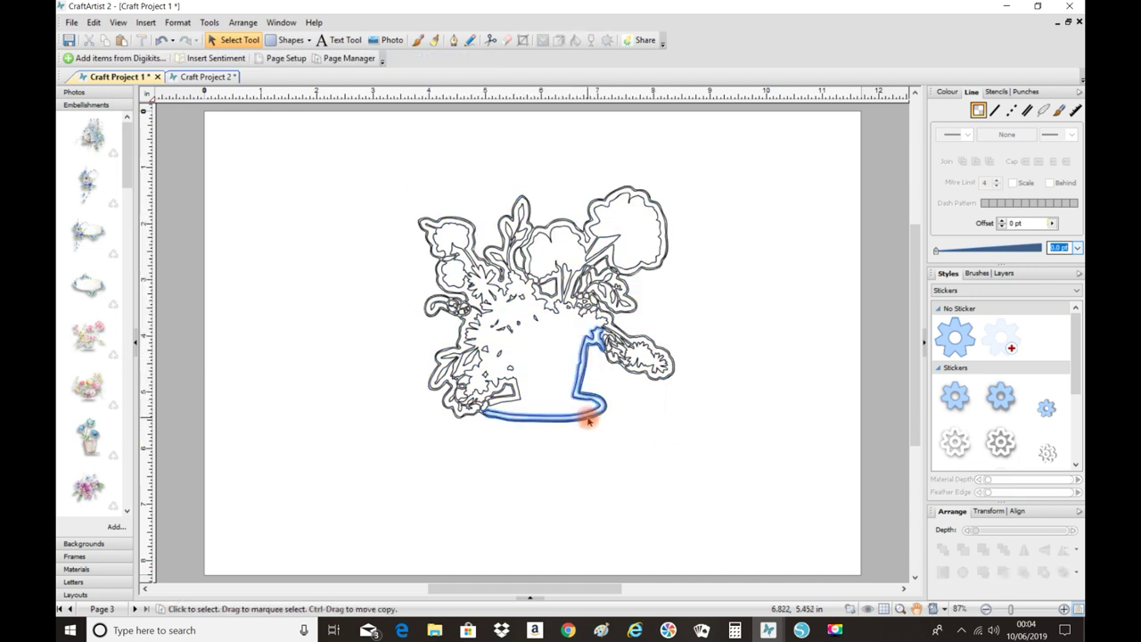
pyautogui.moveTo(576, 437); pyautogui.dragTo(475, 450)
pyautogui.press('Delete')
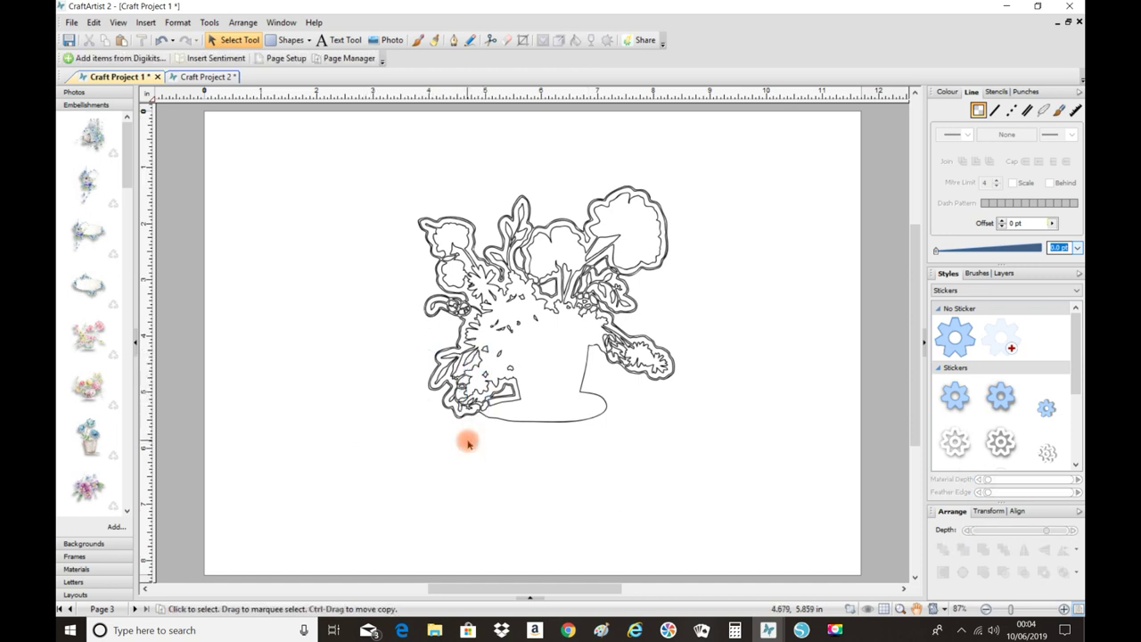
pyautogui.click(595, 420)
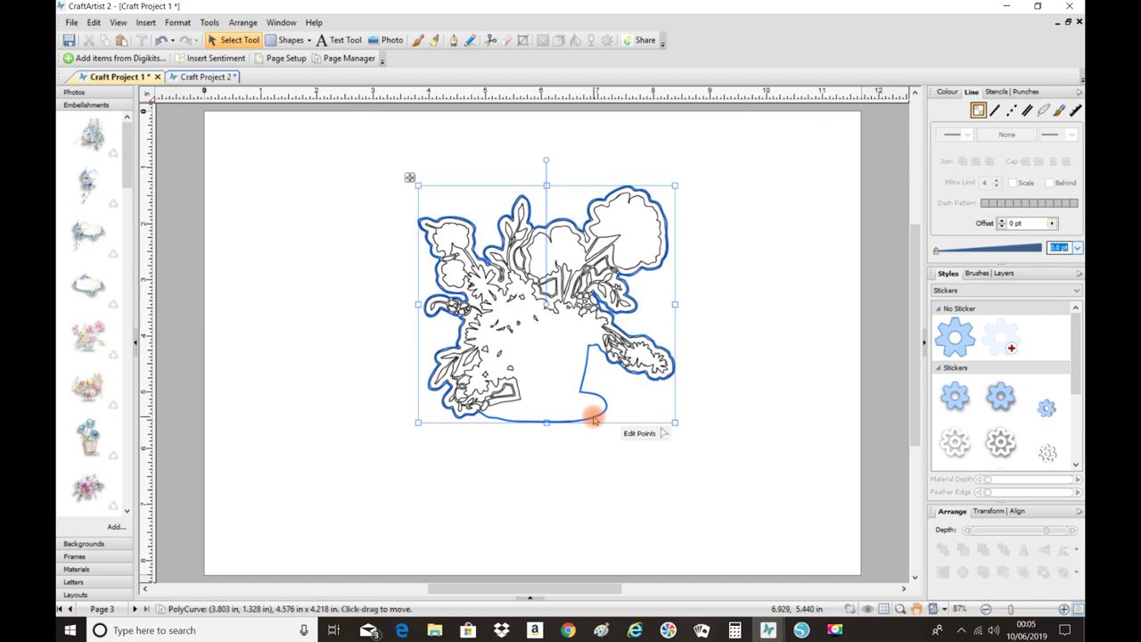
pyautogui.moveTo(594, 420); pyautogui.dragTo(909, 434)
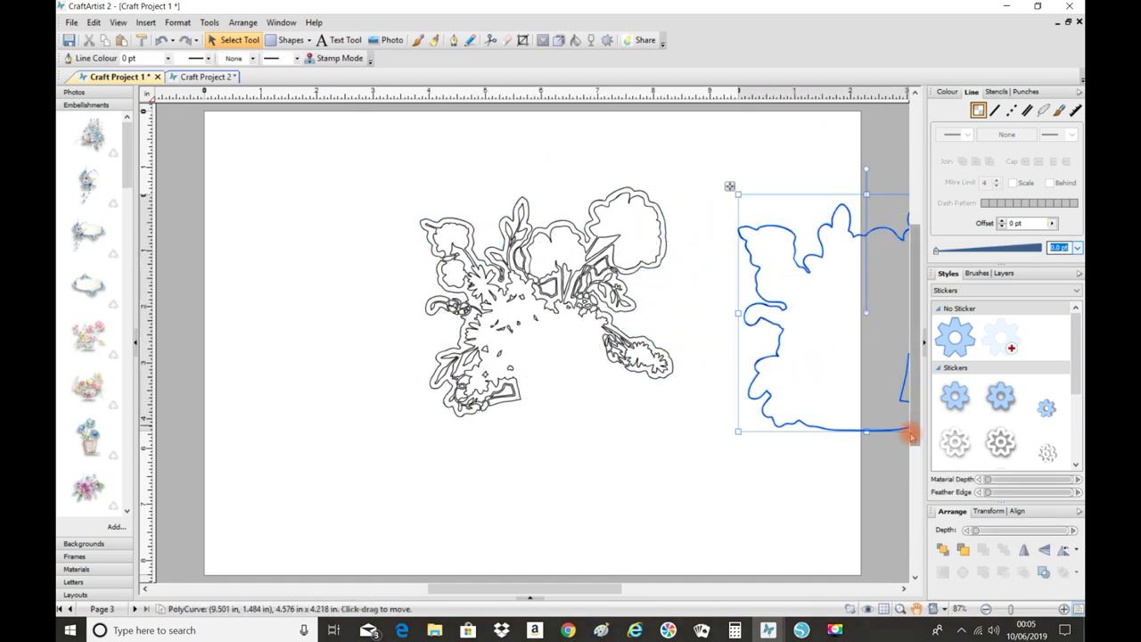
# Delete the inner flower pieces and move the outer silhouette curve back onto the page
pyautogui.moveTo(374, 122); pyautogui.dragTo(716, 499)
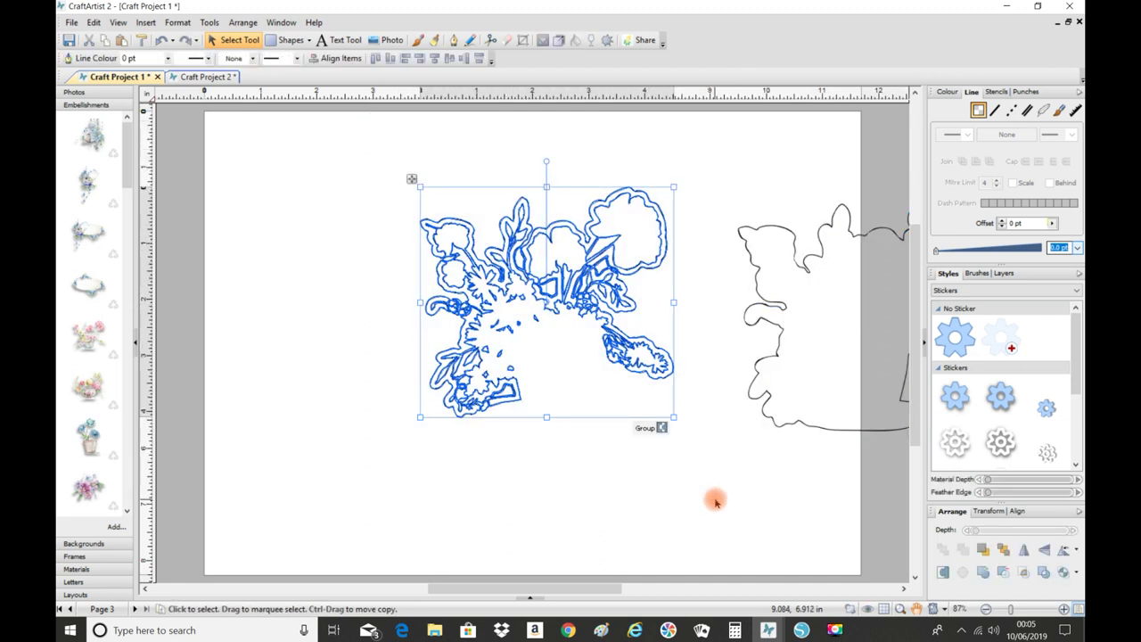
pyautogui.press('Delete')
pyautogui.click(753, 379)
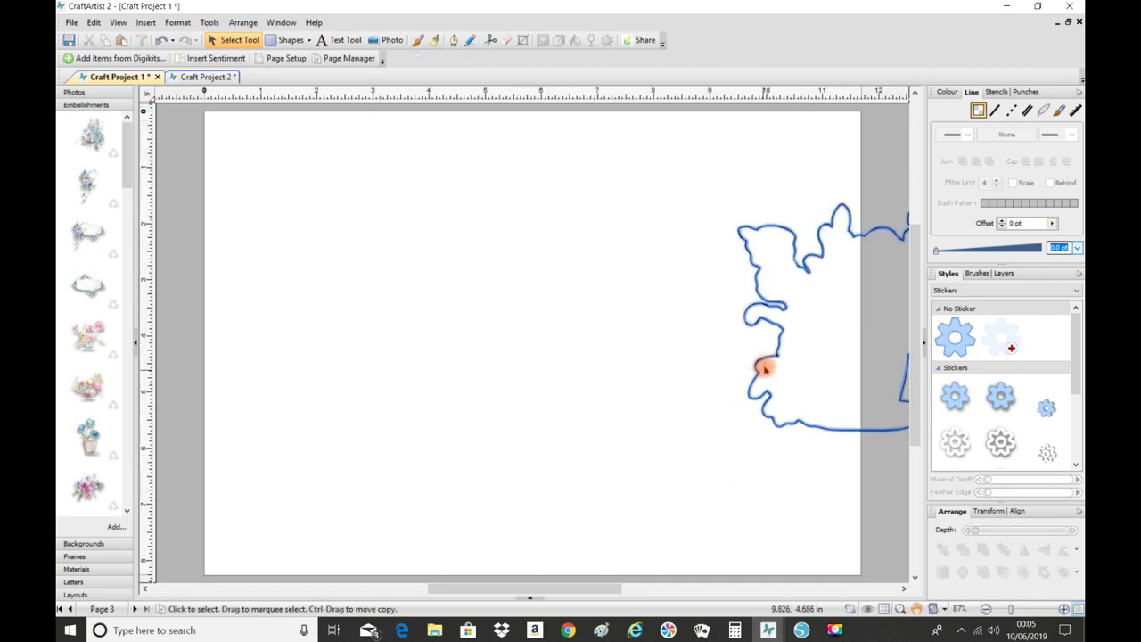
pyautogui.moveTo(747, 363); pyautogui.dragTo(533, 359)
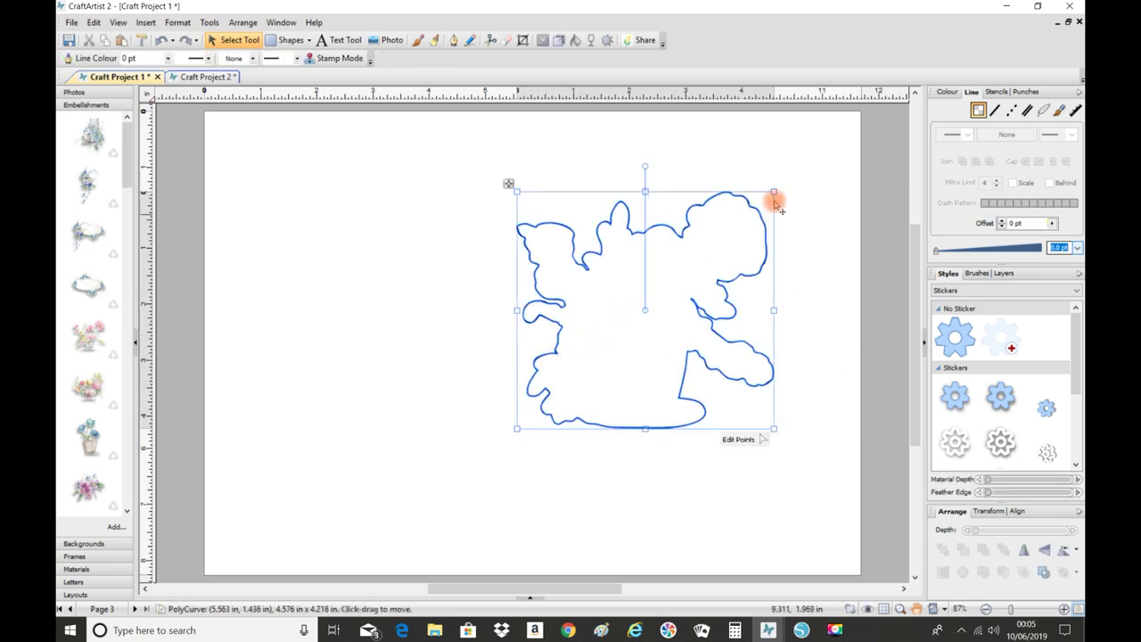
# Save the silhouette curve as a punch in My Digikit, then delete it from Page 3
pyautogui.click(1025, 92)
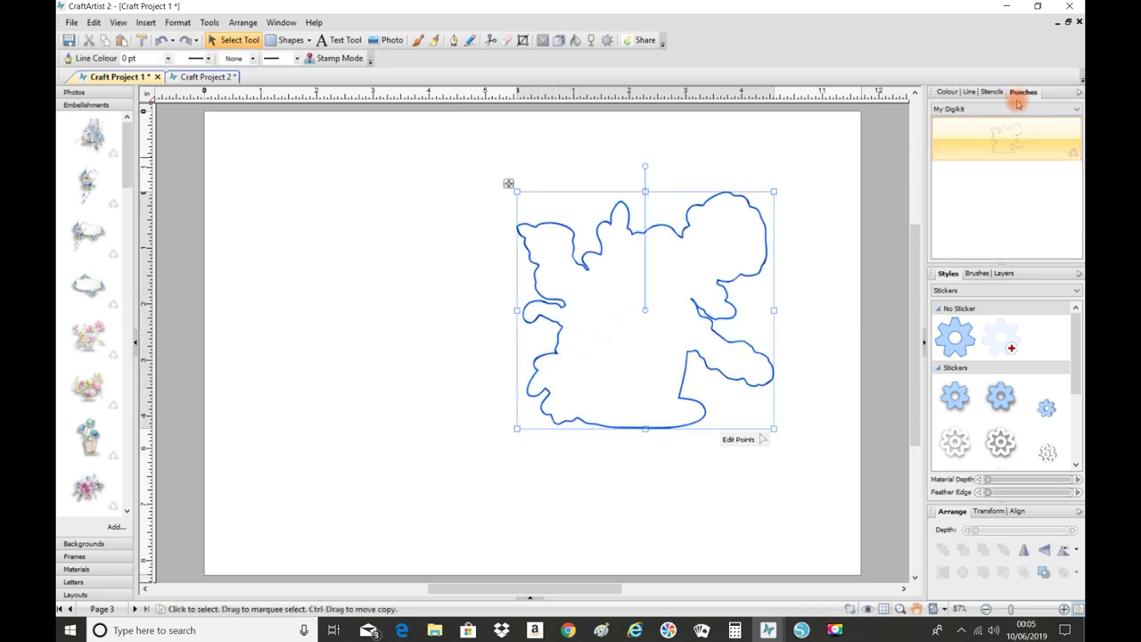
pyautogui.moveTo(667, 237); pyautogui.dragTo(998, 189)
pyautogui.click(998, 151)
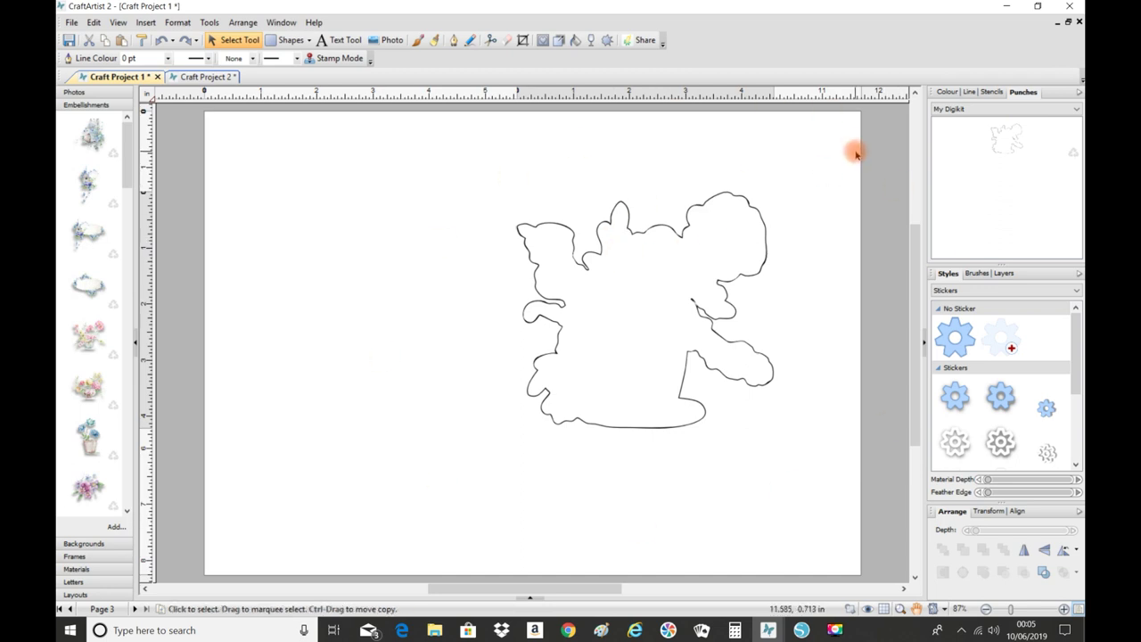
pyautogui.click(657, 428)
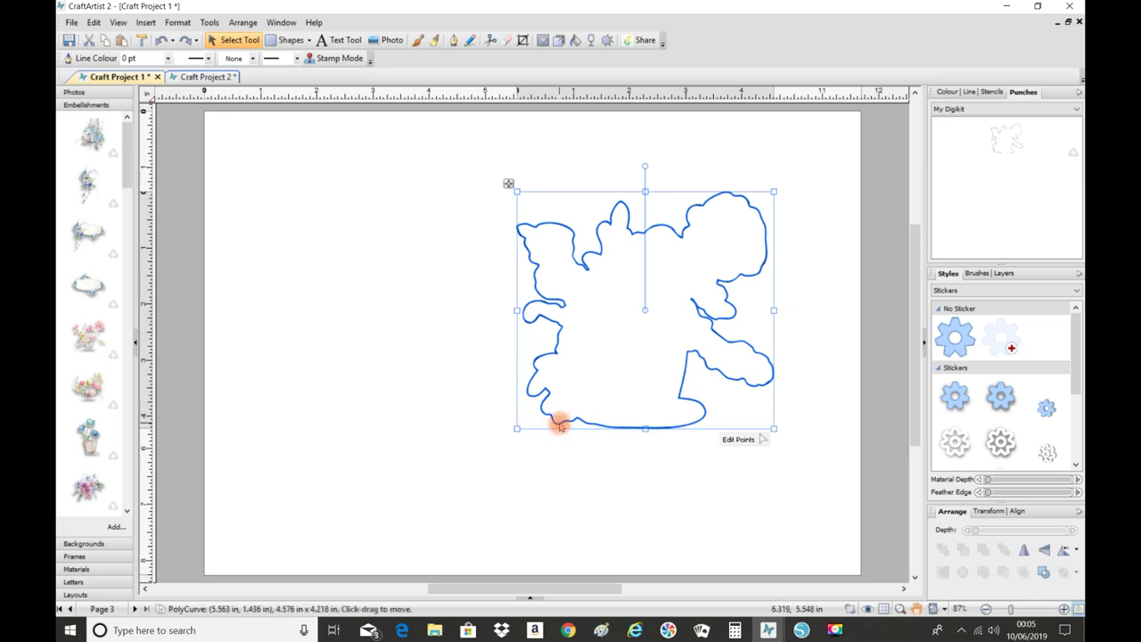
pyautogui.press('Delete')
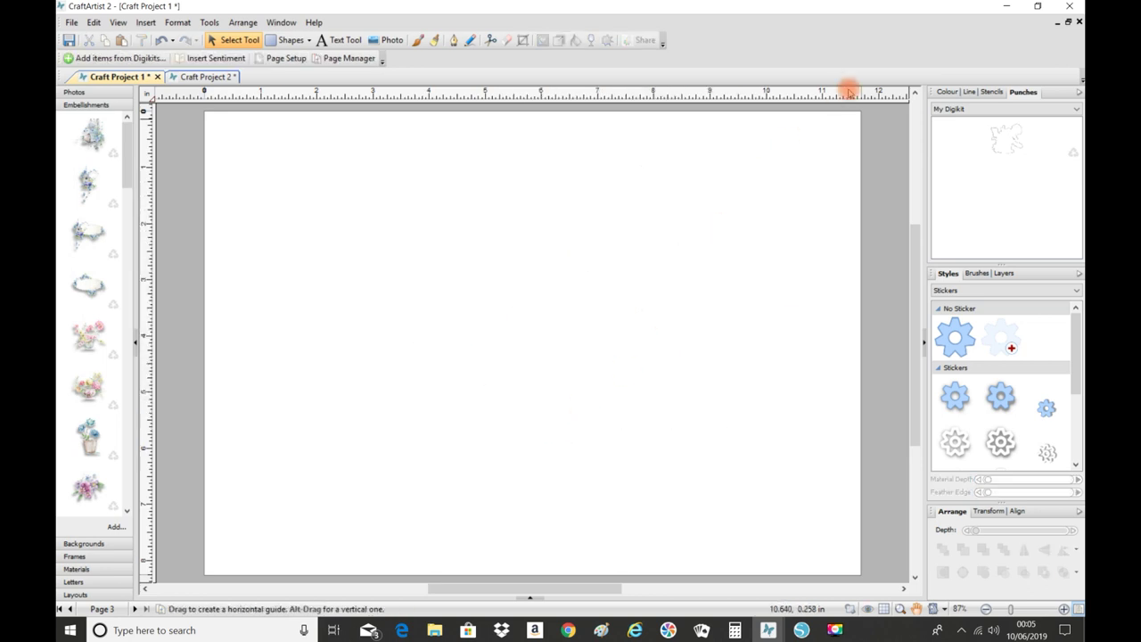
# Draw a pale grey quick rectangle, about 8.8 by 6.0 in, over most of Page 3
pyautogui.click(944, 93)
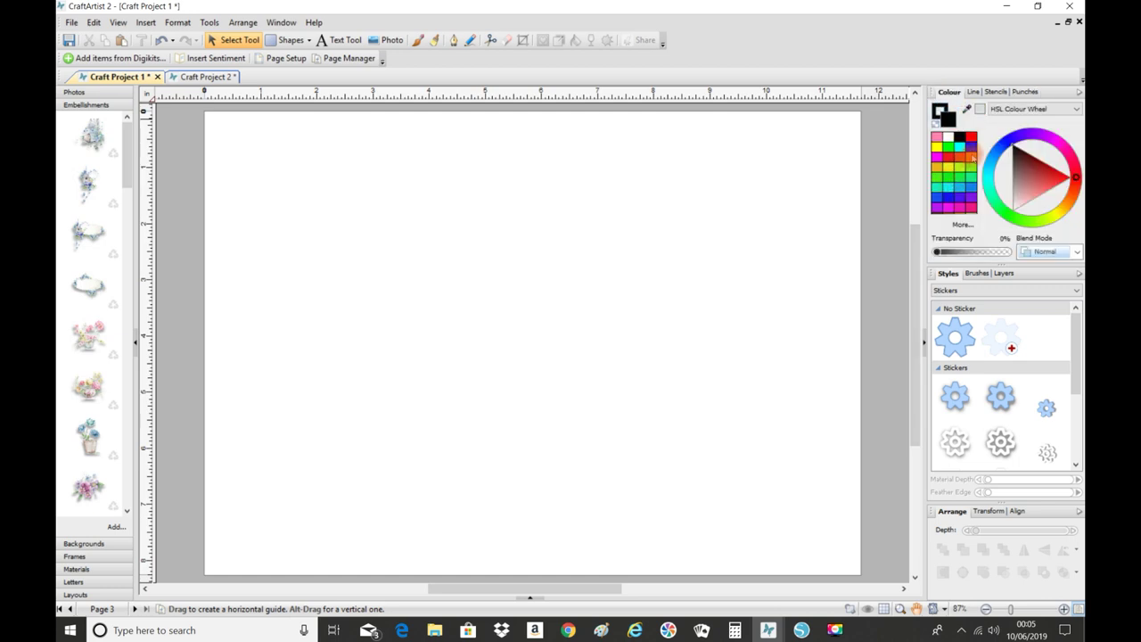
pyautogui.click(981, 109)
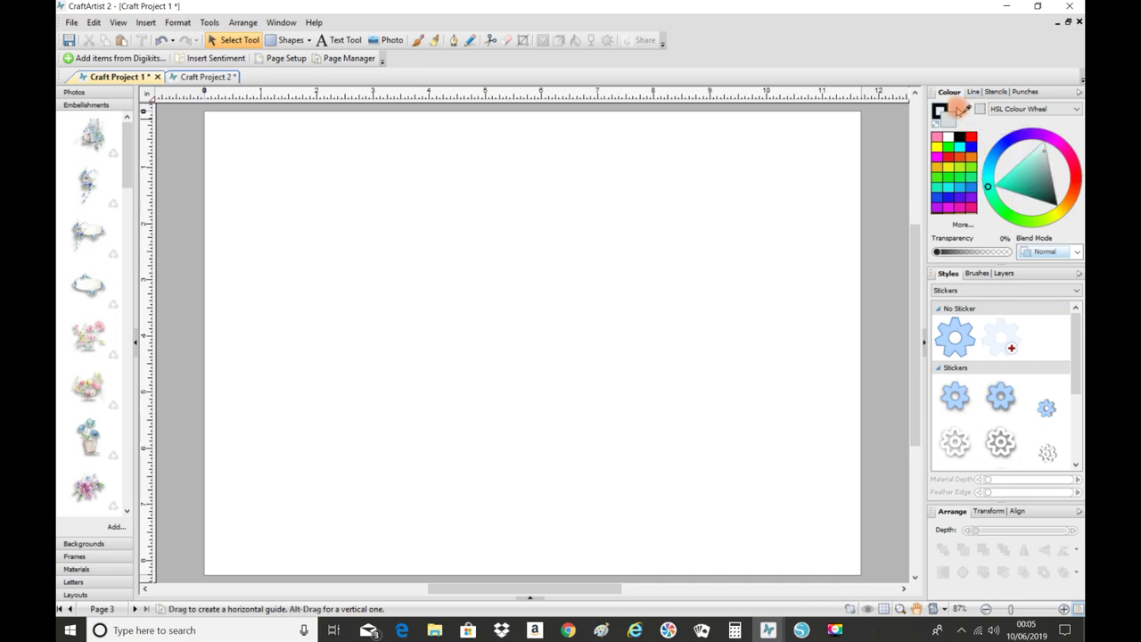
pyautogui.click(290, 40)
pyautogui.moveTo(281, 171); pyautogui.dragTo(775, 511)
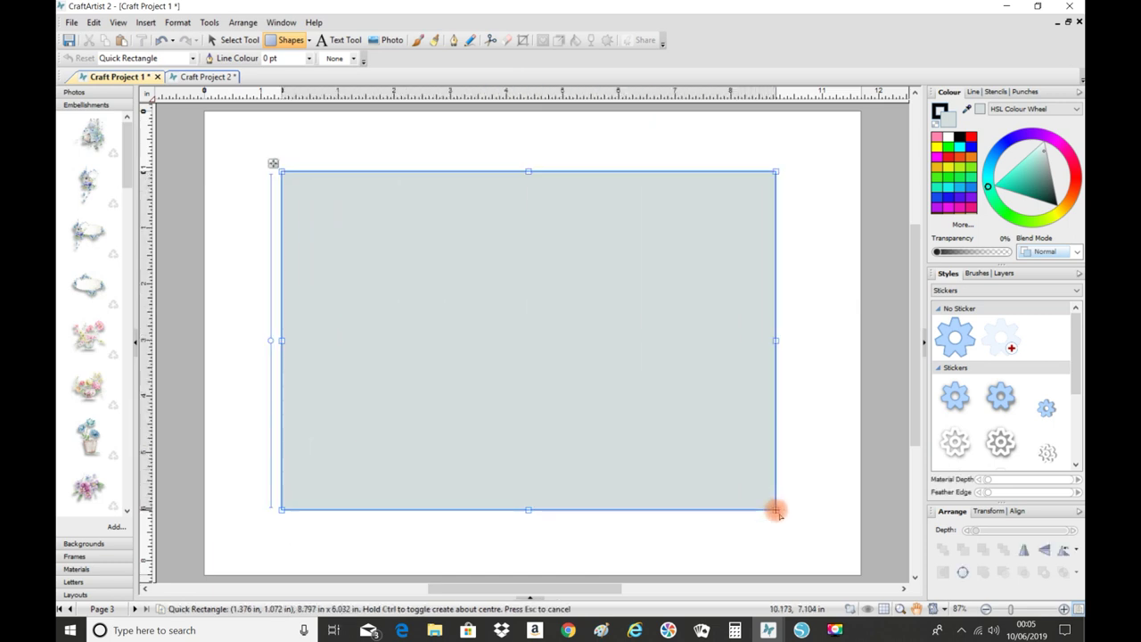
pyautogui.moveTo(775, 510); pyautogui.dragTo(775, 508)
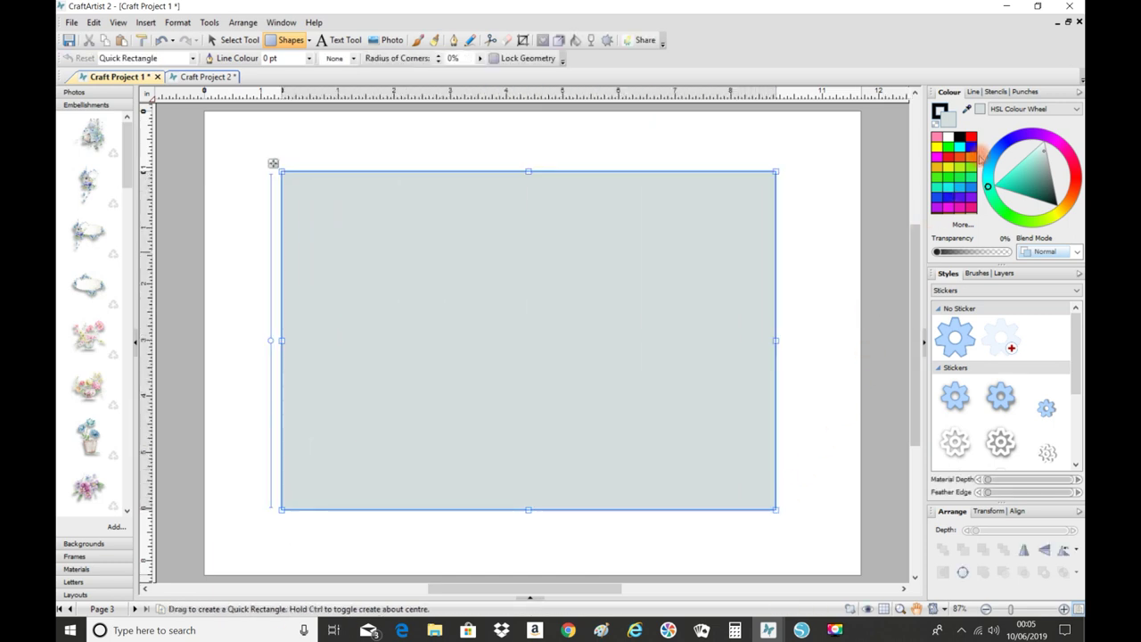
pyautogui.click(1021, 92)
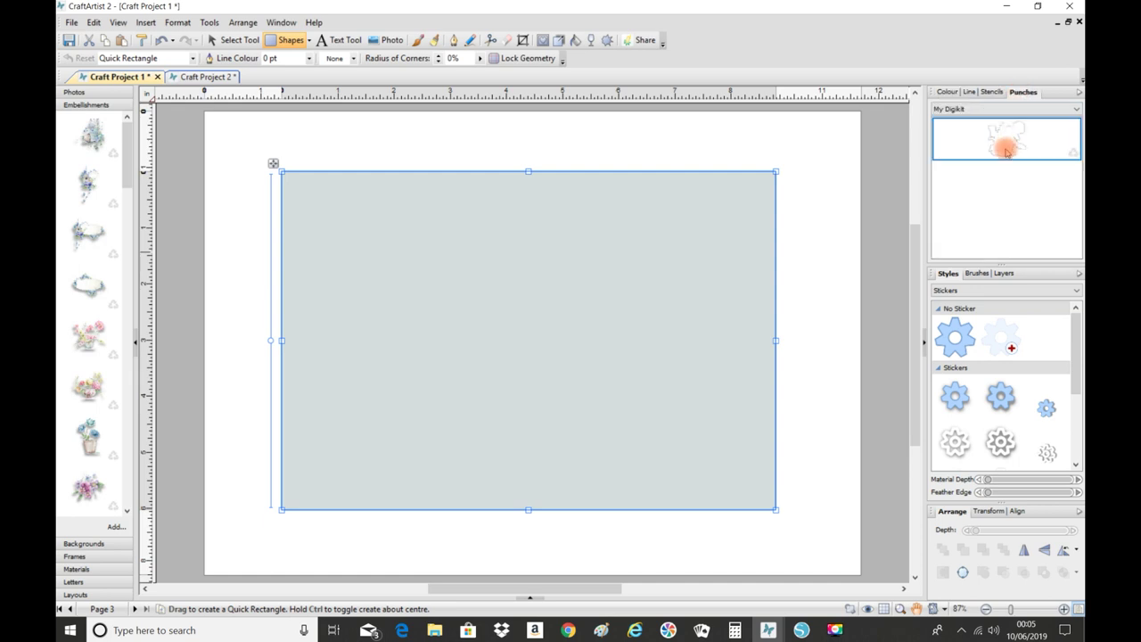
# Punch the saved silhouette out of the grey rectangle, leaving a 5.0 by 4.6 in cut-out, and delete the leftover
pyautogui.moveTo(1002, 158); pyautogui.dragTo(508, 449)
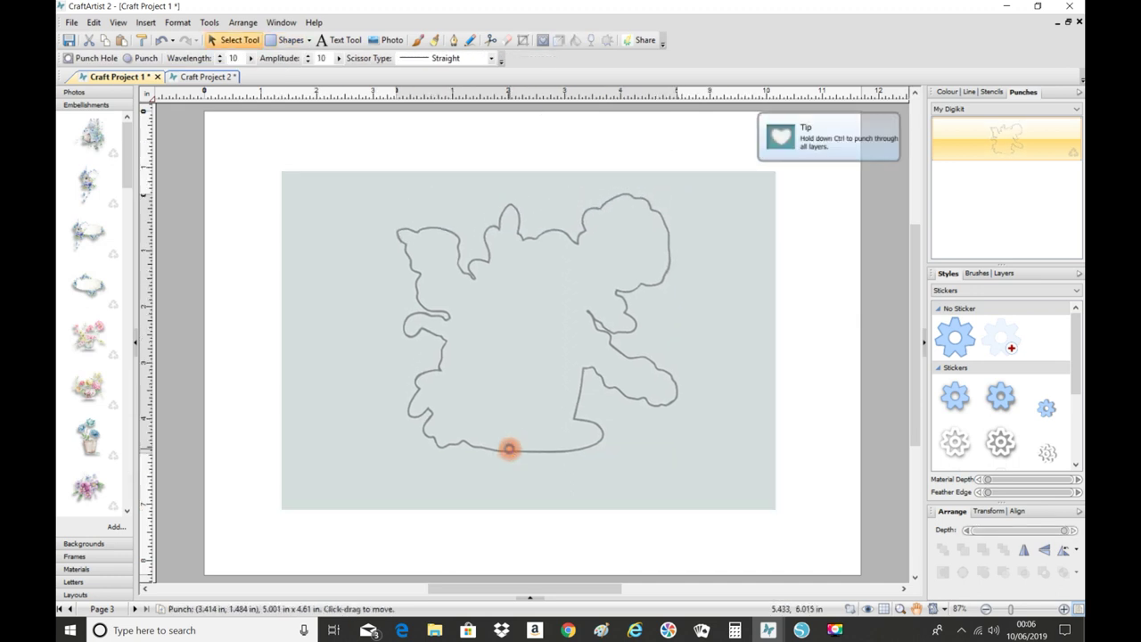
pyautogui.click(654, 472)
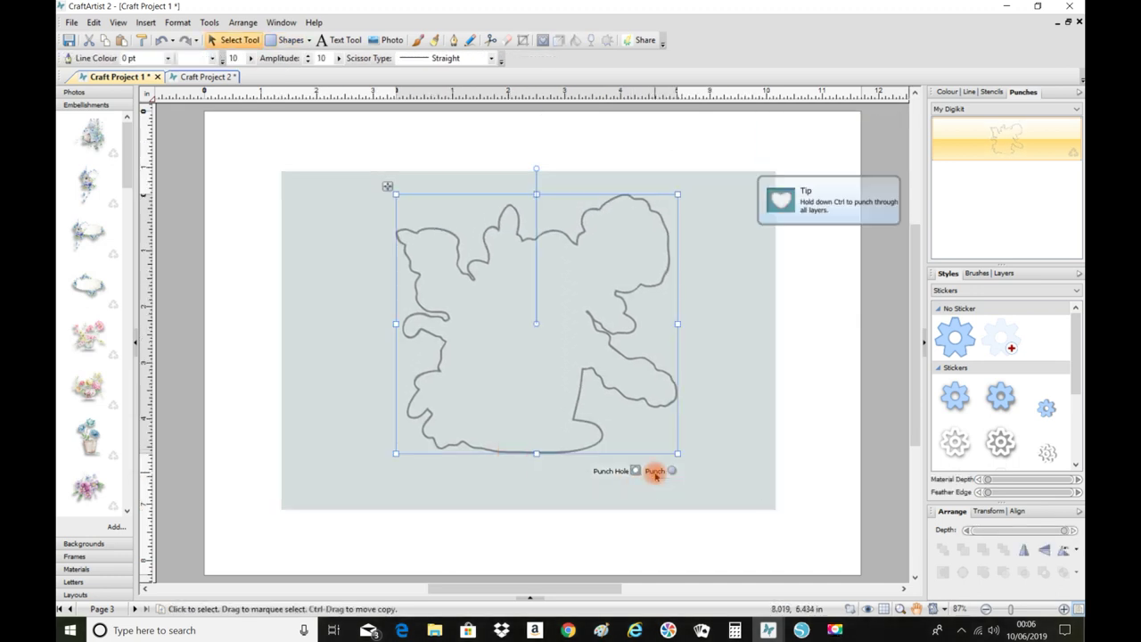
pyautogui.click(718, 439)
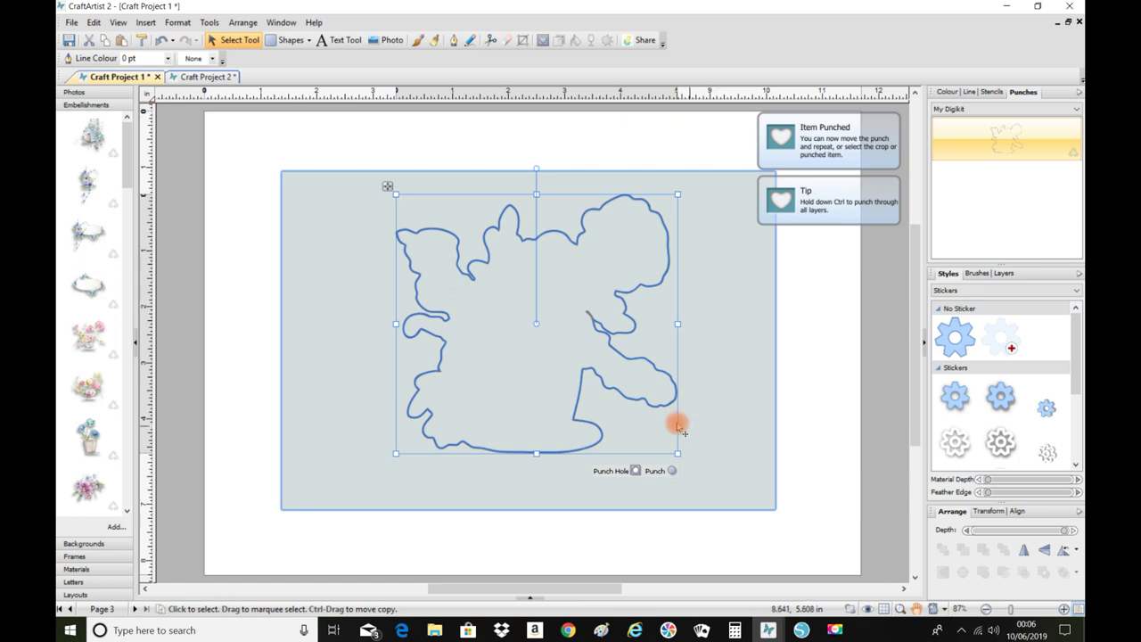
pyautogui.moveTo(718, 458); pyautogui.dragTo(836, 469)
pyautogui.press('Delete')
# Move the grey silhouette and filled shape aside to the left, away from the punch outline
pyautogui.click(504, 338)
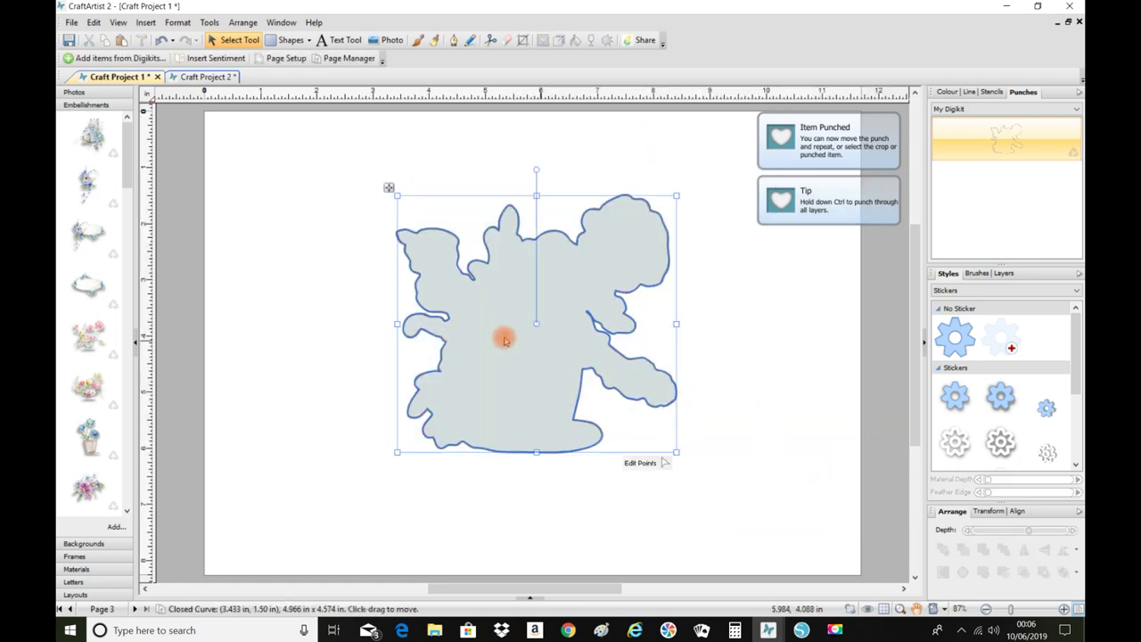
pyautogui.moveTo(504, 339); pyautogui.dragTo(267, 302)
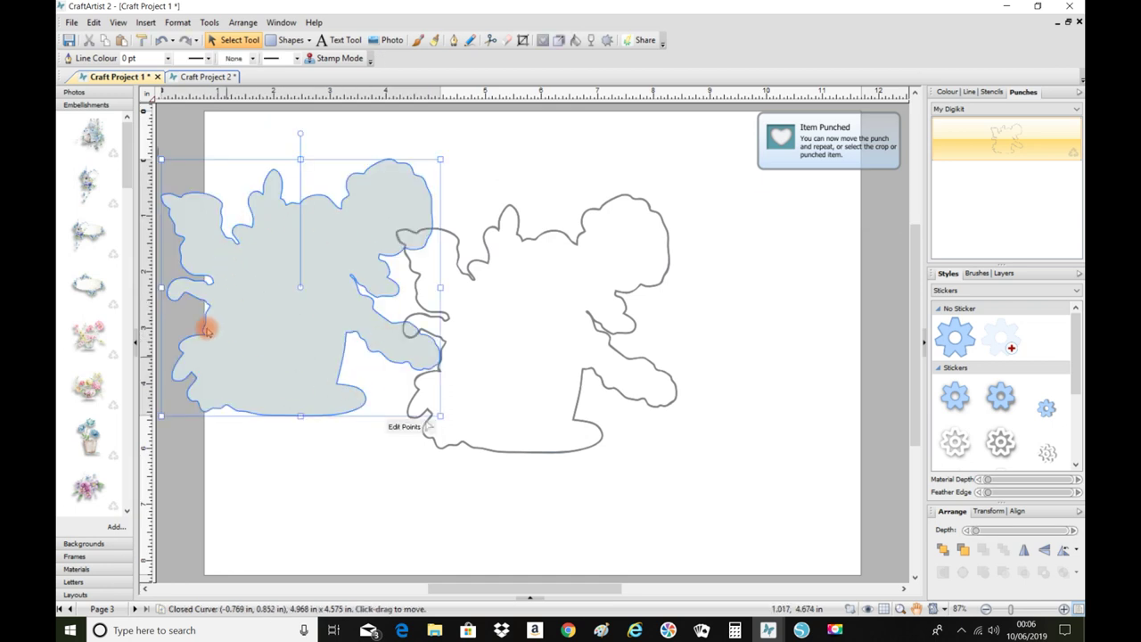
pyautogui.click(576, 233)
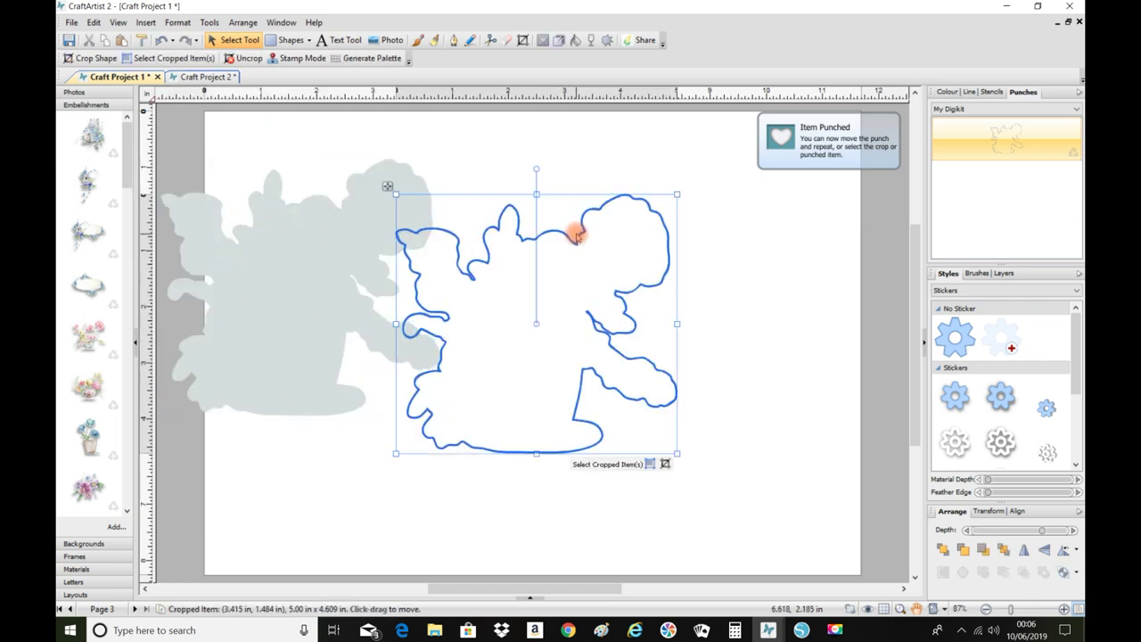
pyautogui.click(576, 234)
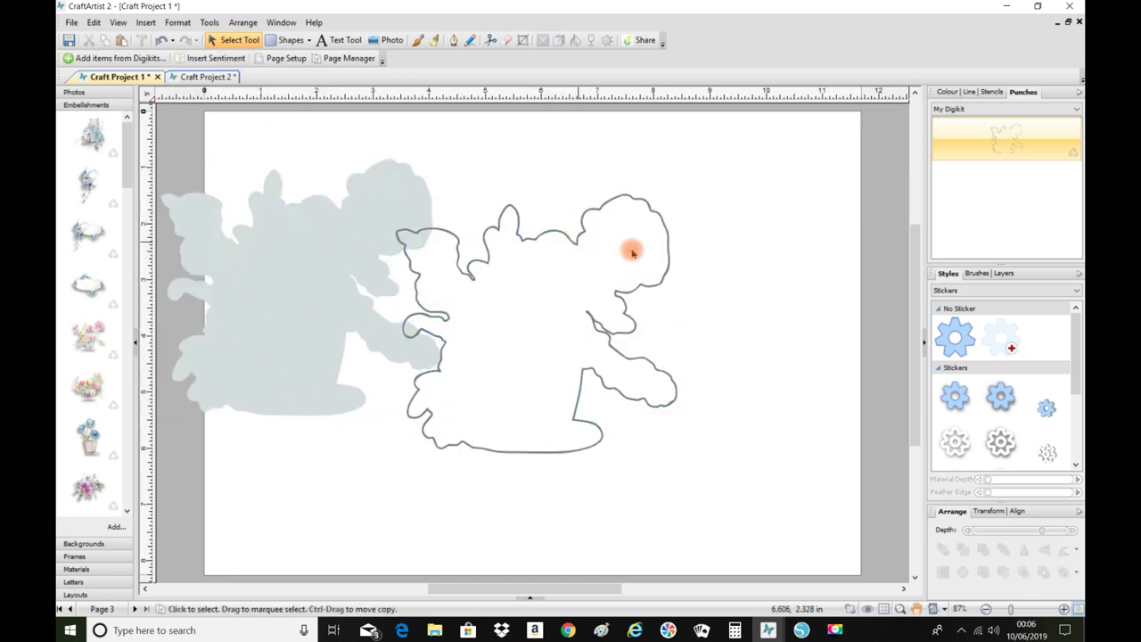
pyautogui.click(209, 248)
pyautogui.moveTo(203, 255); pyautogui.dragTo(74, 255)
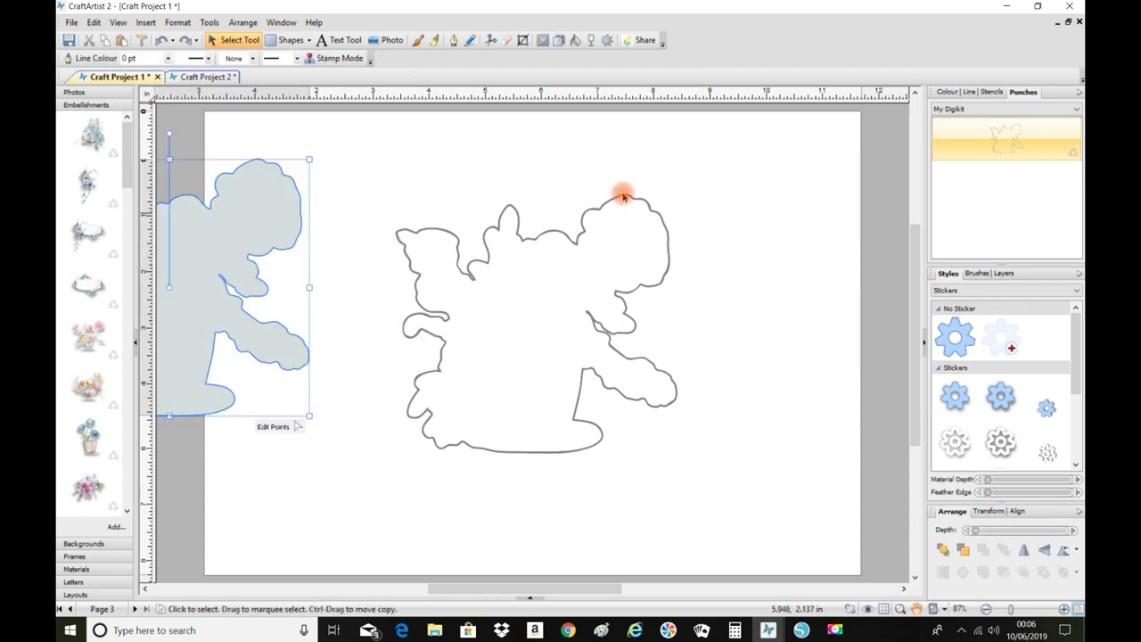
# Delete the grey outline copy, centre the filled shape, and place the flower-bucket embellishment on it
pyautogui.moveTo(736, 156); pyautogui.dragTo(349, 541)
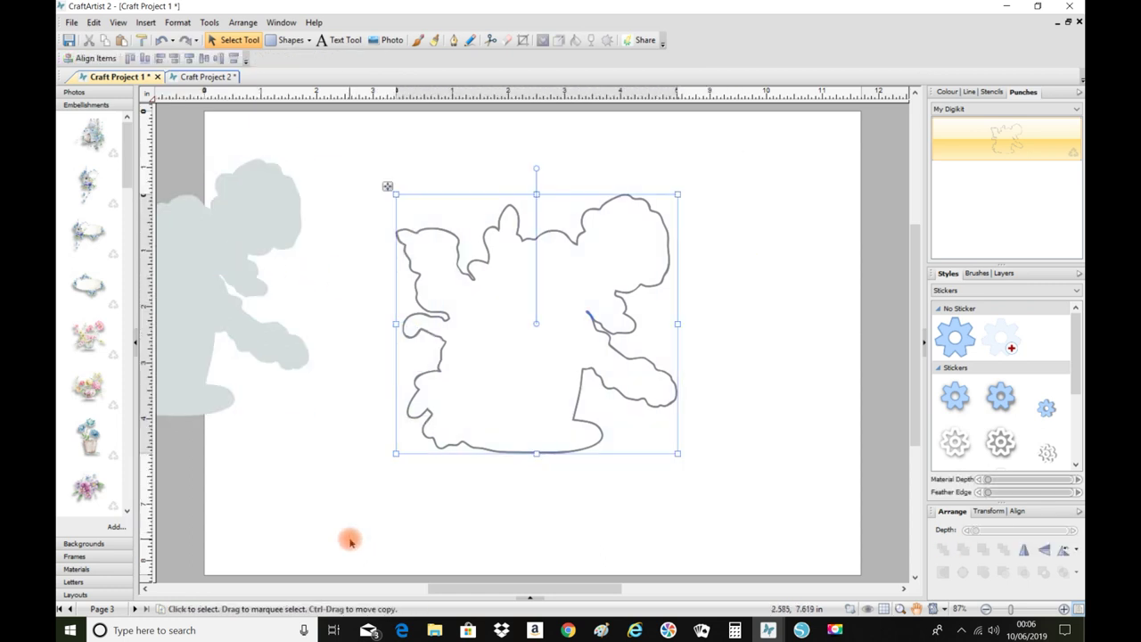
pyautogui.press('Delete')
pyautogui.moveTo(208, 314); pyautogui.dragTo(583, 354)
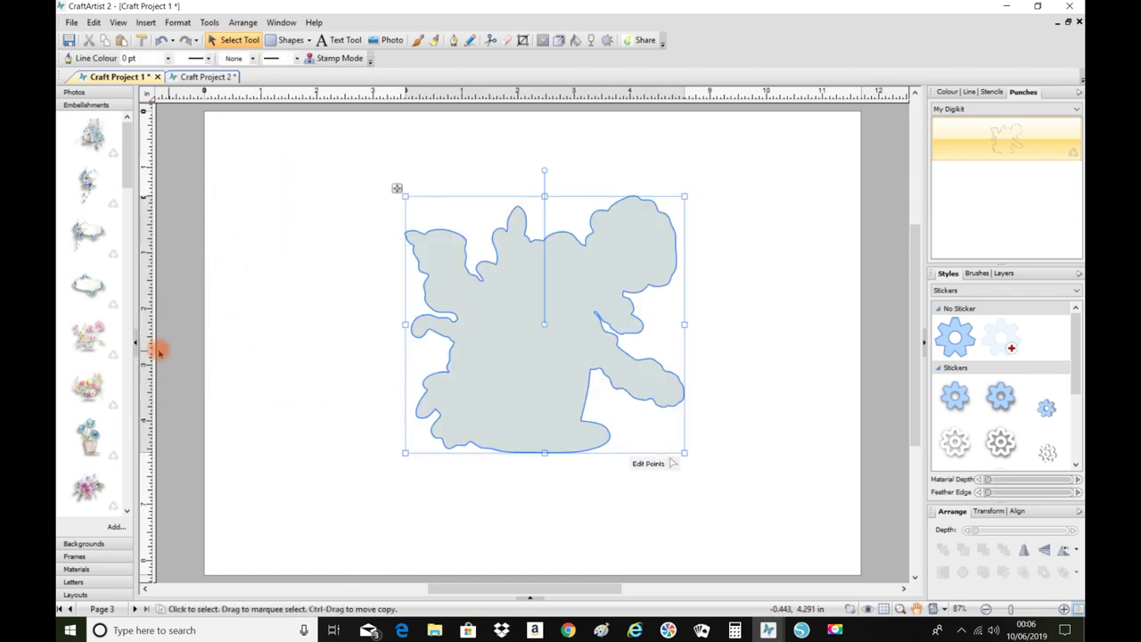
pyautogui.moveTo(85, 337); pyautogui.dragTo(517, 337)
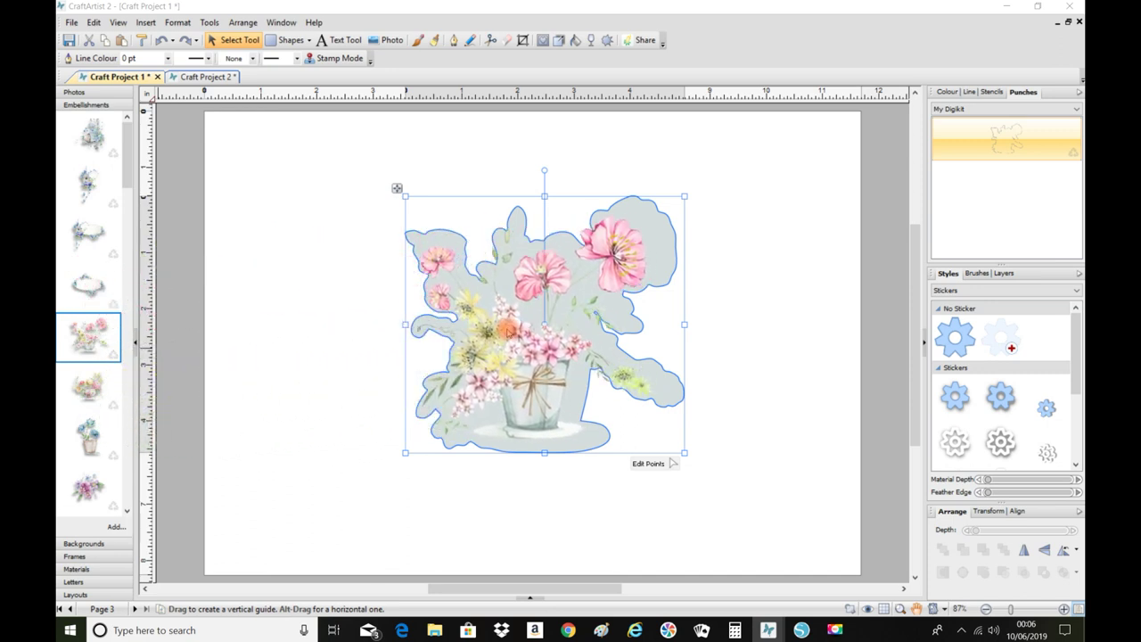
# Shrink the grey backing behind the bouquet to 4.729 by 4.354 in and nudge it into place
pyautogui.click(520, 330)
pyautogui.click(502, 285)
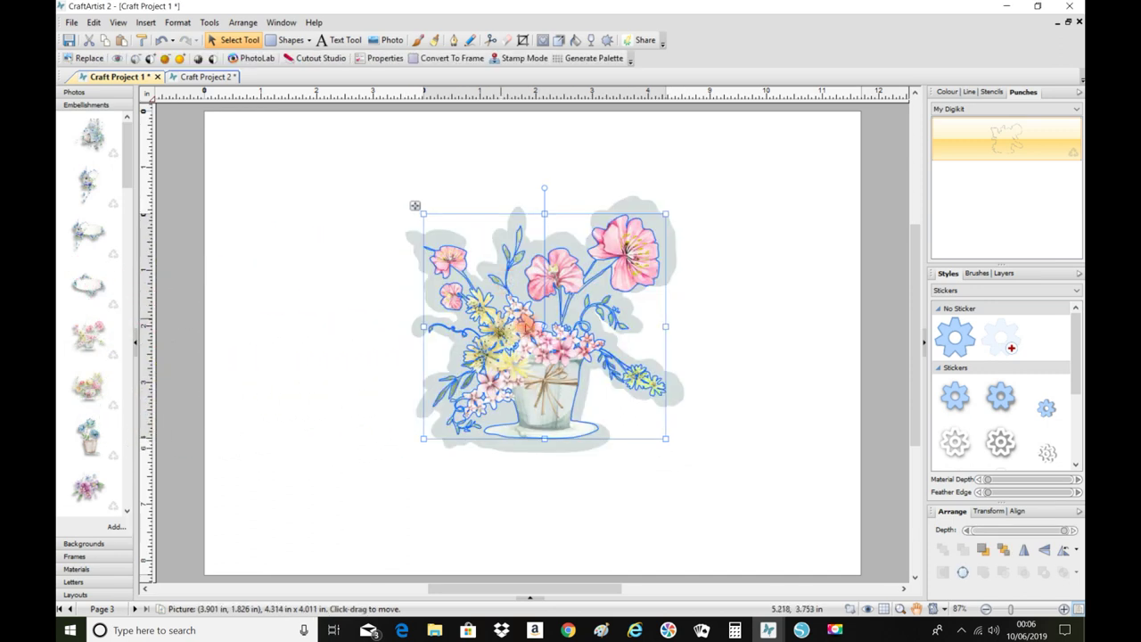
pyautogui.click(405, 237)
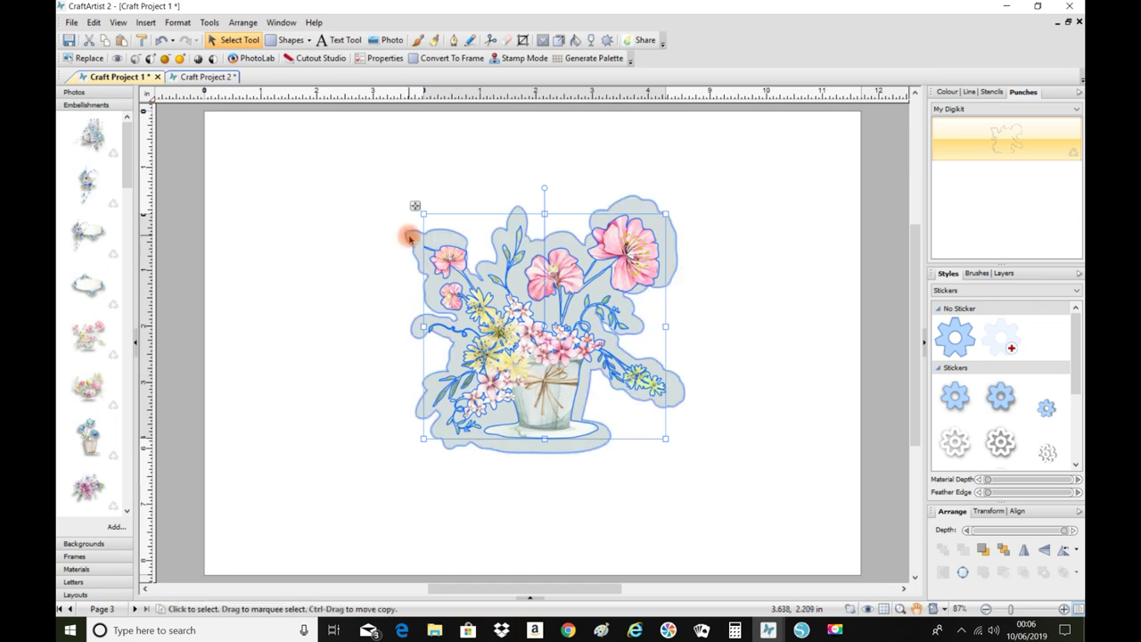
pyautogui.click(399, 192)
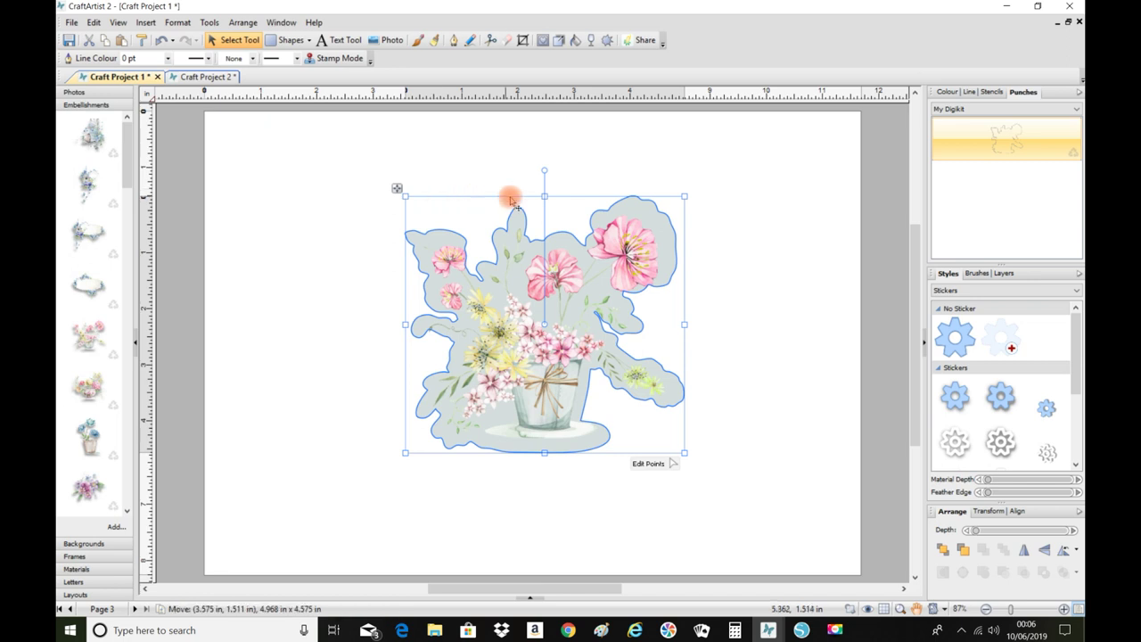
pyautogui.click(544, 196)
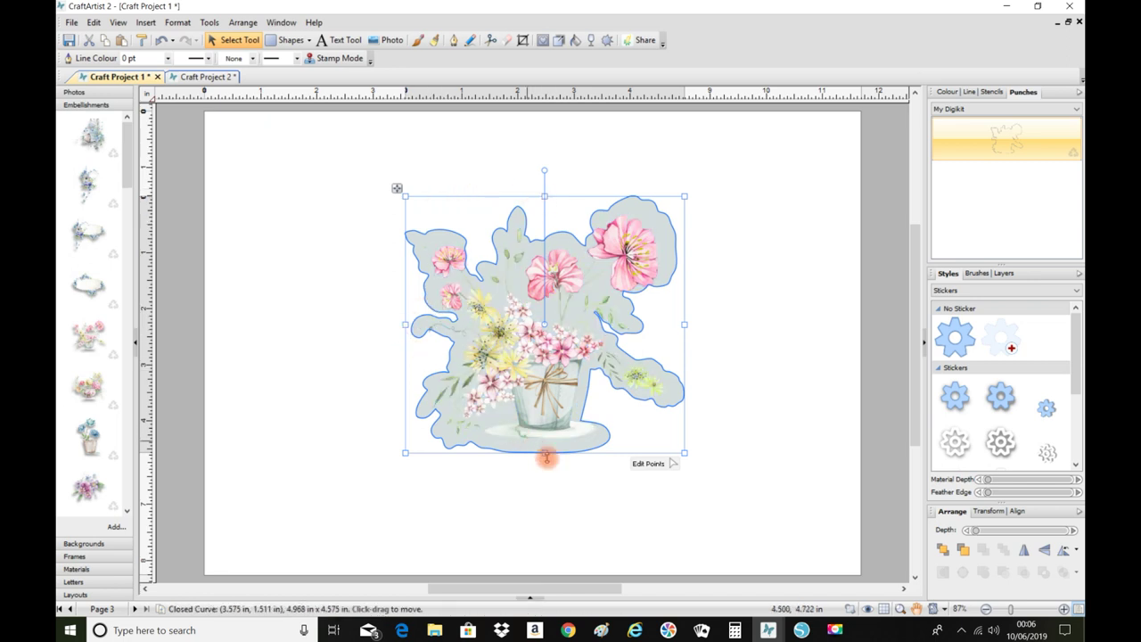
pyautogui.click(545, 453)
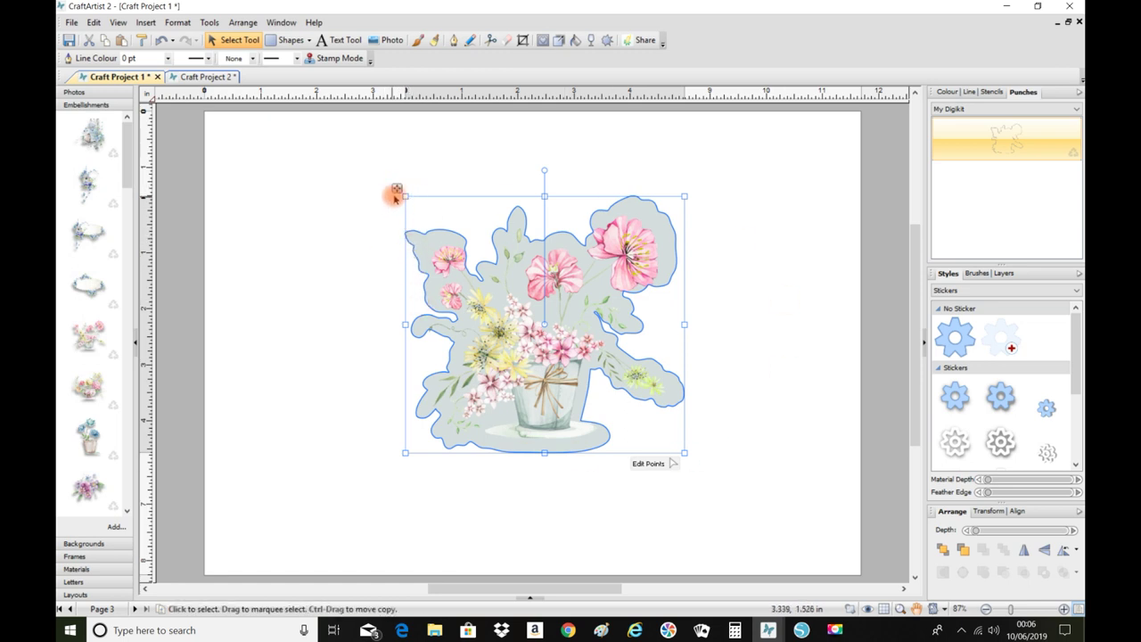
pyautogui.moveTo(398, 190); pyautogui.dragTo(416, 206)
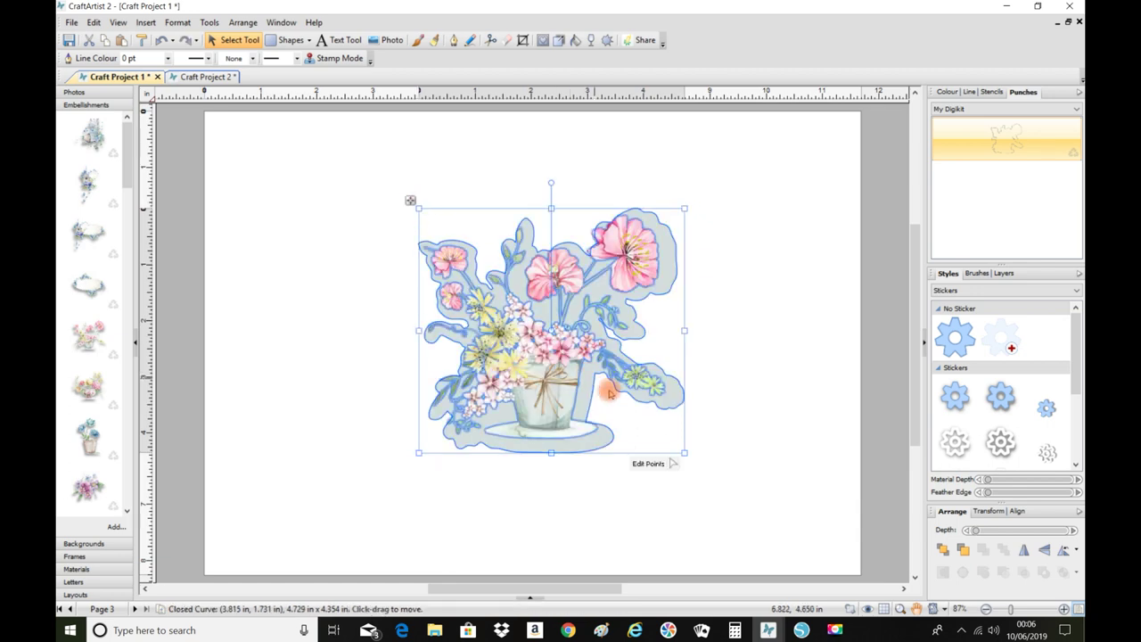
pyautogui.moveTo(670, 393); pyautogui.dragTo(665, 391)
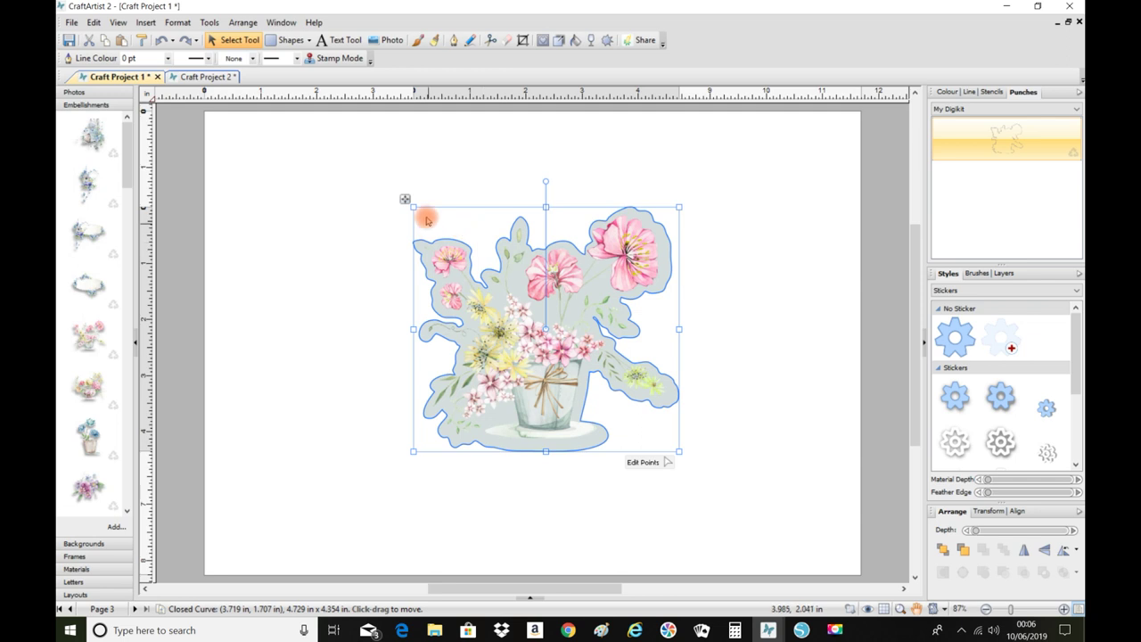
# Trim the backing slightly, then centre the bouquet and backing on each other horizontally and vertically
pyautogui.moveTo(413, 207); pyautogui.dragTo(420, 211)
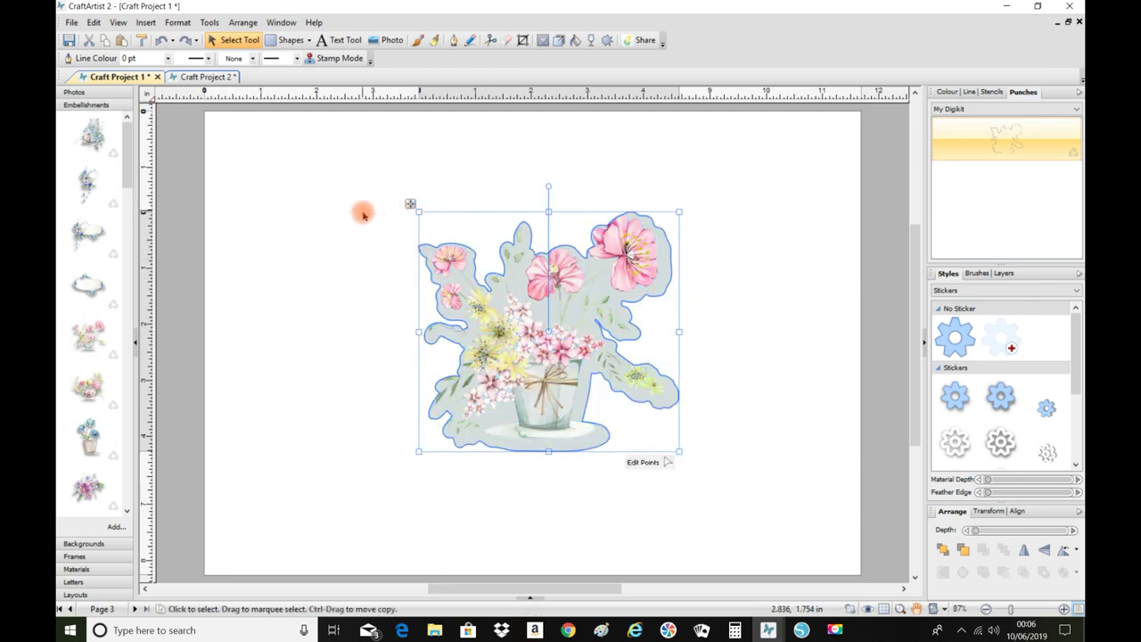
pyautogui.moveTo(341, 154); pyautogui.dragTo(780, 527)
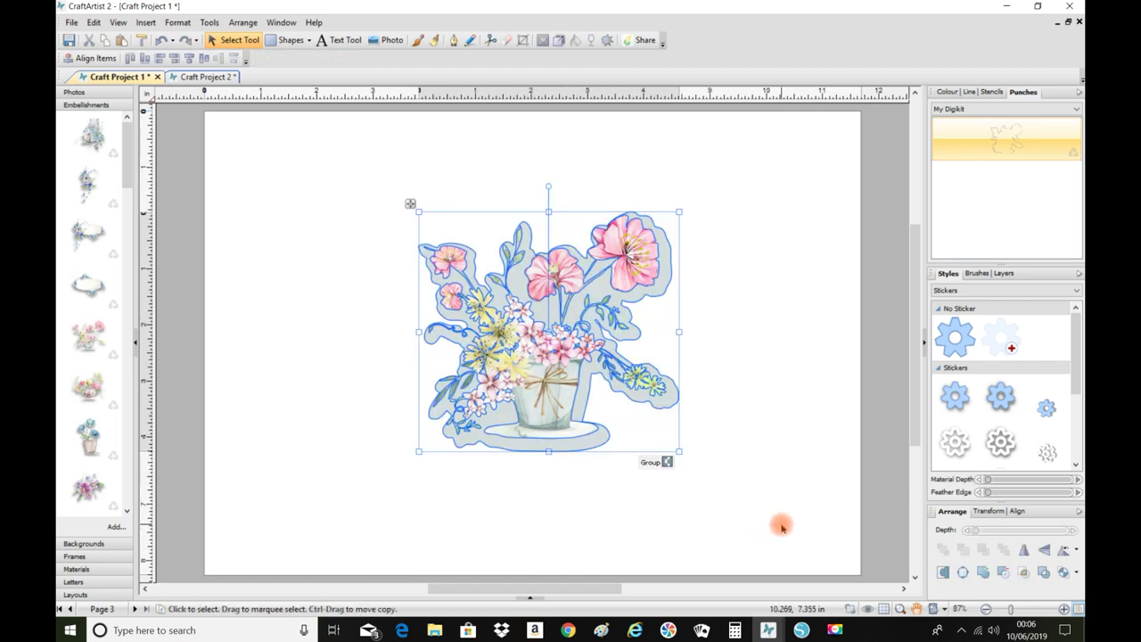
pyautogui.click(1014, 511)
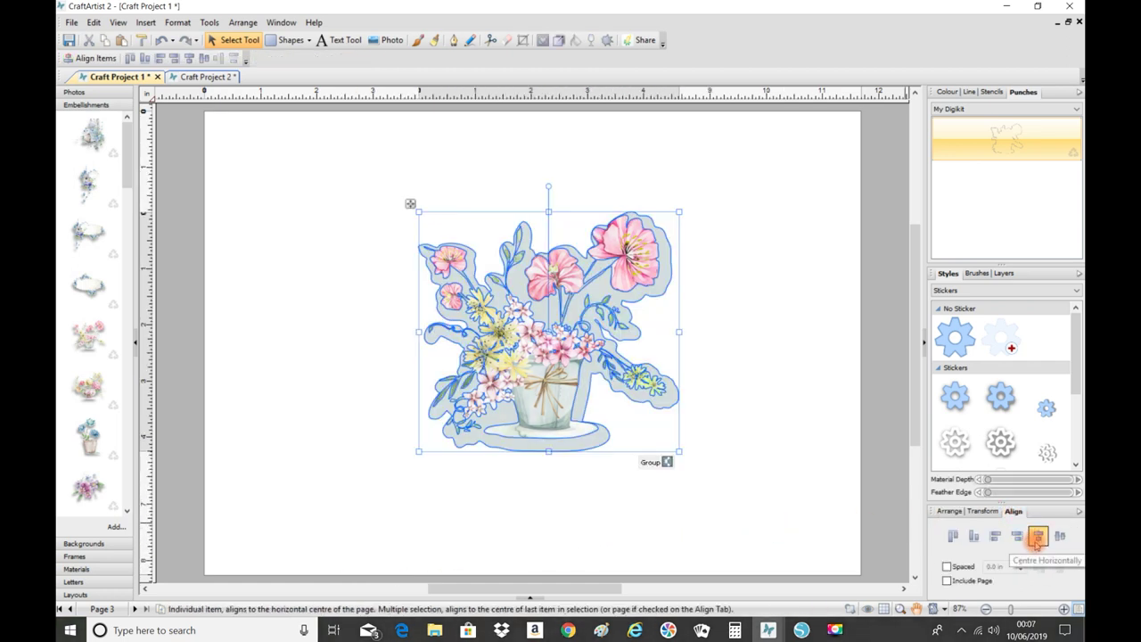
pyautogui.click(1037, 537)
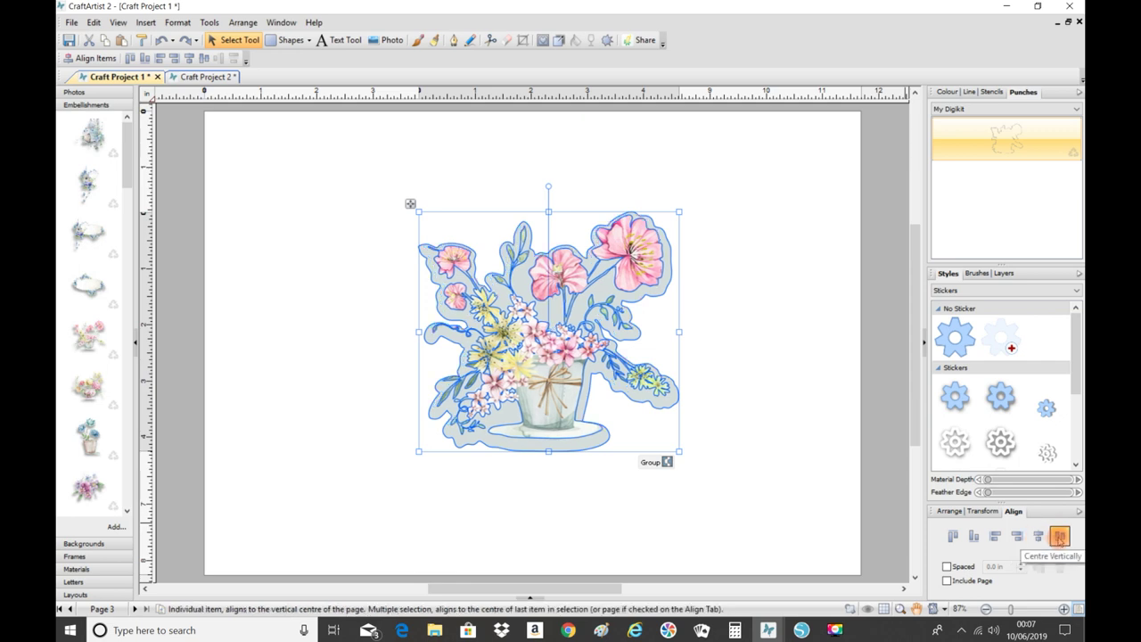
pyautogui.click(1059, 537)
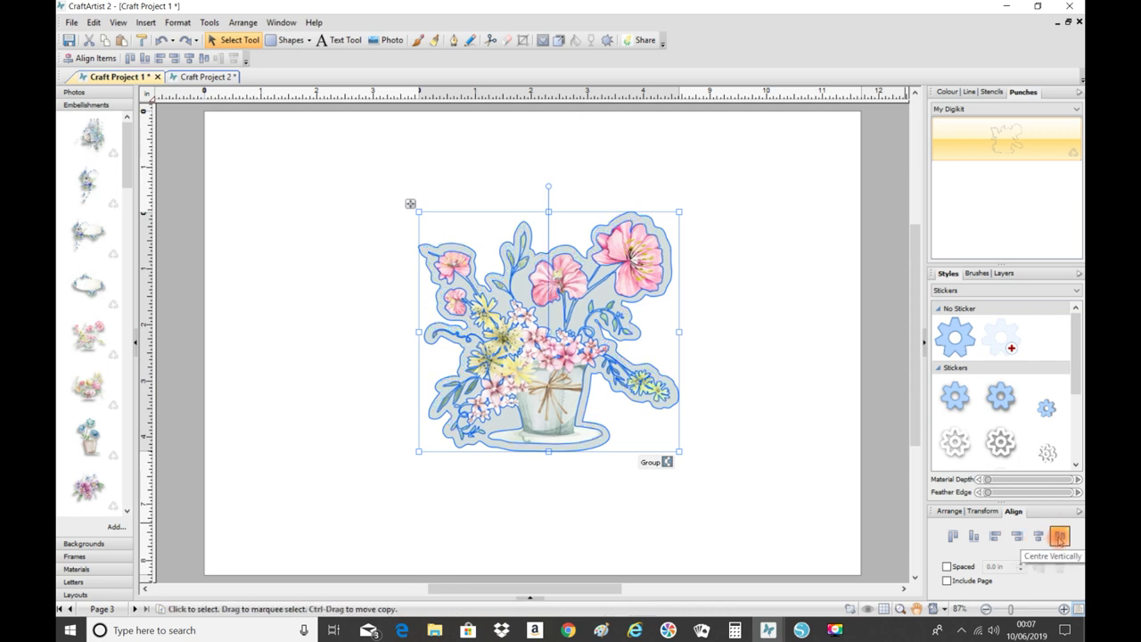
pyautogui.click(806, 471)
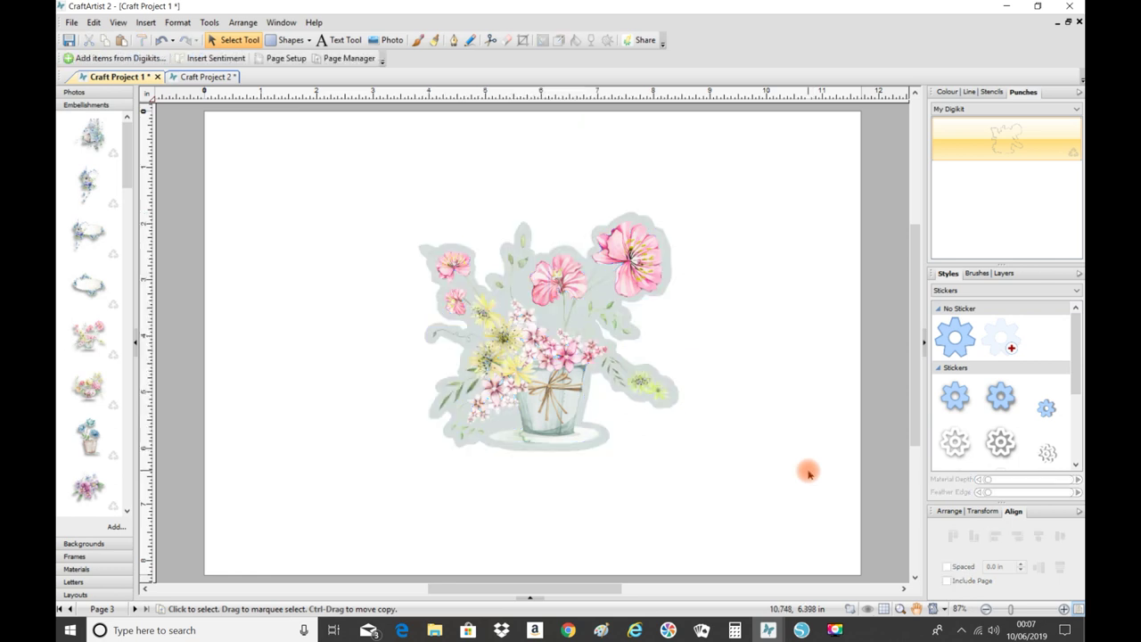
pyautogui.click(546, 389)
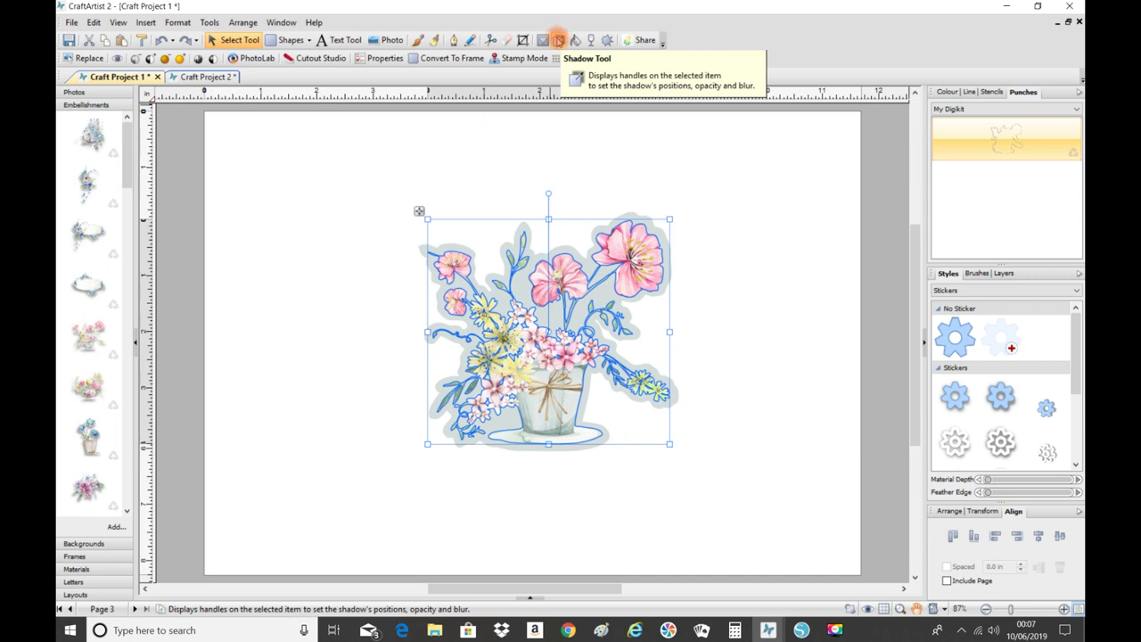
# Add a 50% opacity, 6 pt blur drop shadow beneath the flower bucket and grey backing
pyautogui.click(558, 40)
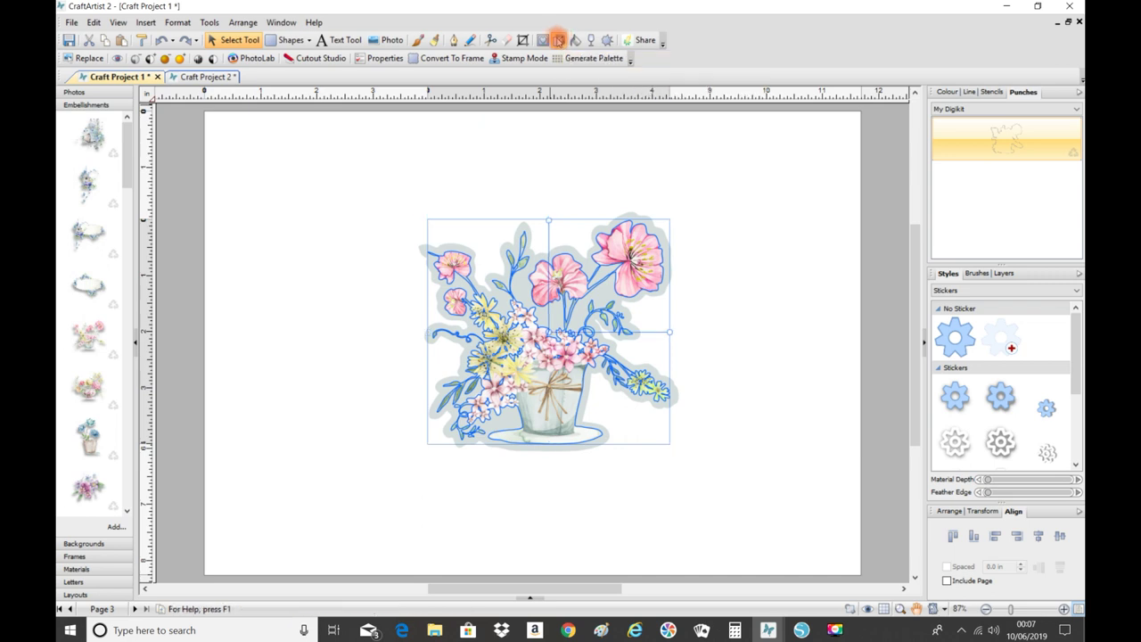
pyautogui.click(552, 338)
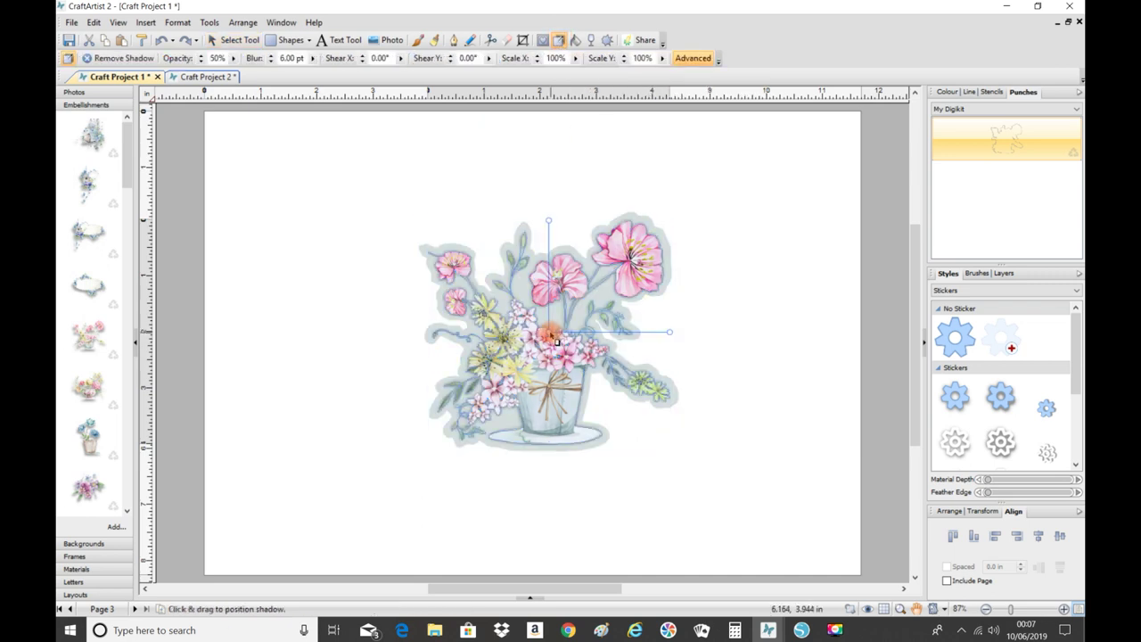
pyautogui.click(639, 517)
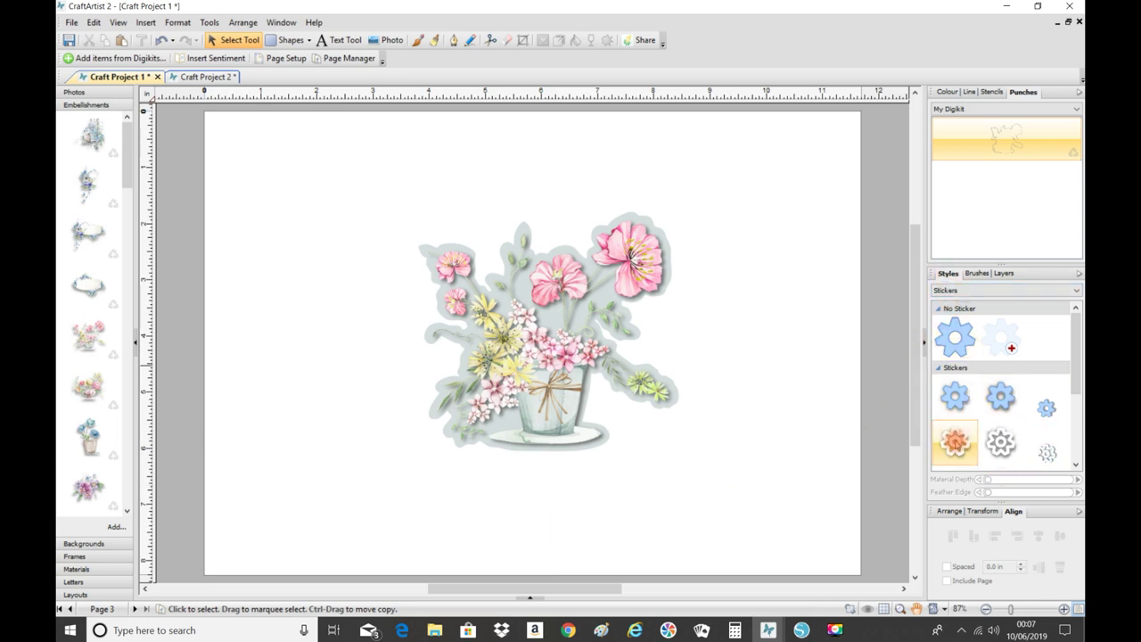
pyautogui.moveTo(1041, 416); pyautogui.dragTo(615, 283)
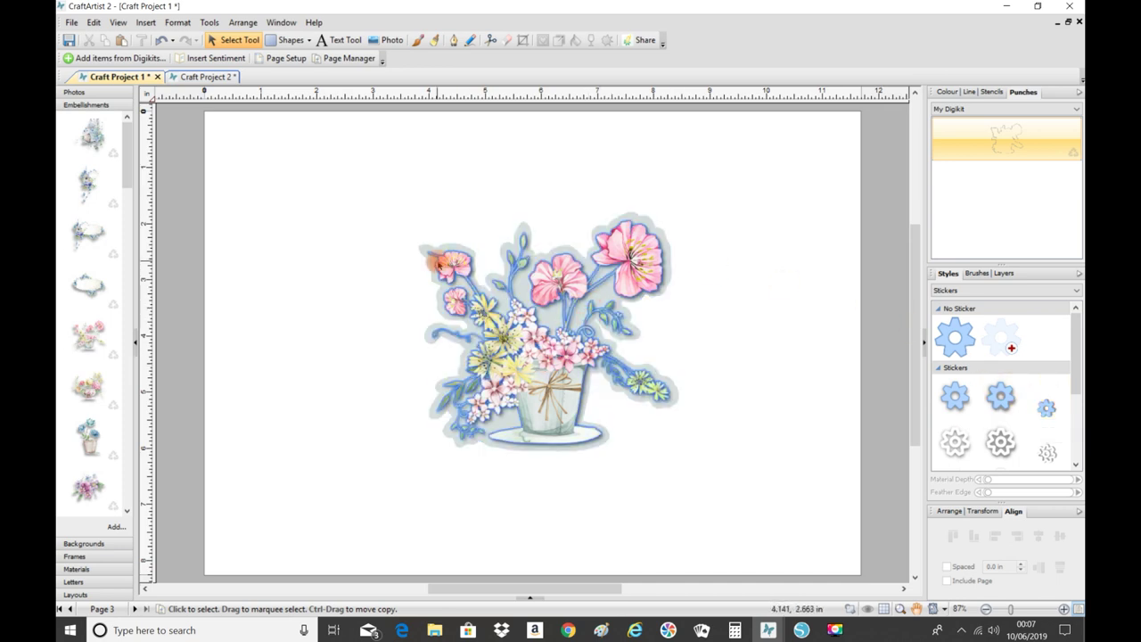
pyautogui.moveTo(439, 262); pyautogui.dragTo(308, 281)
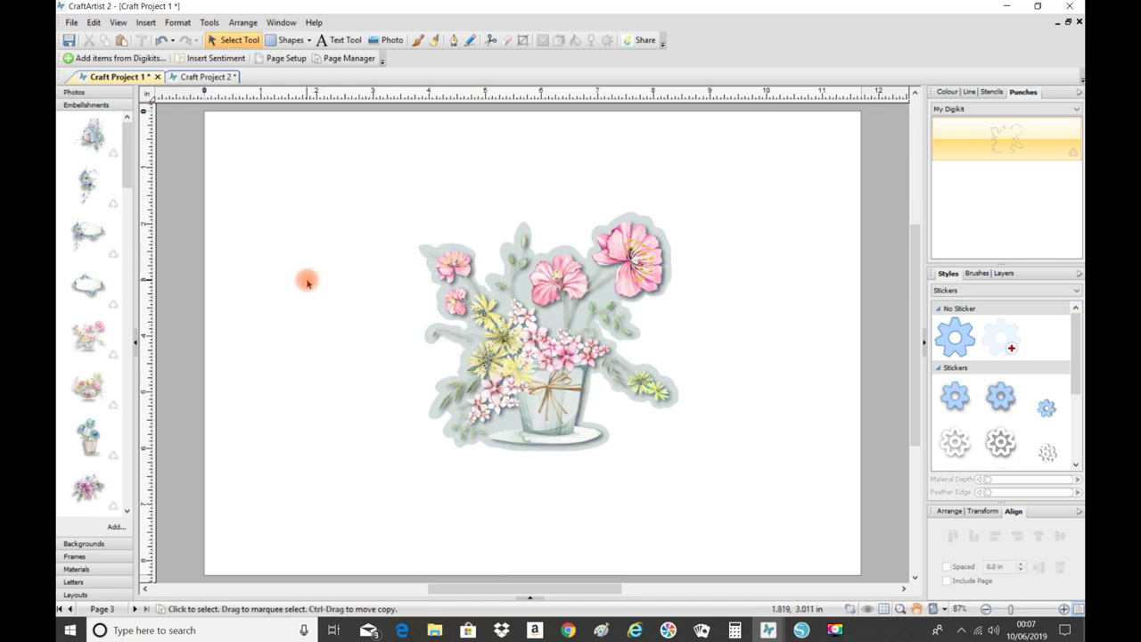